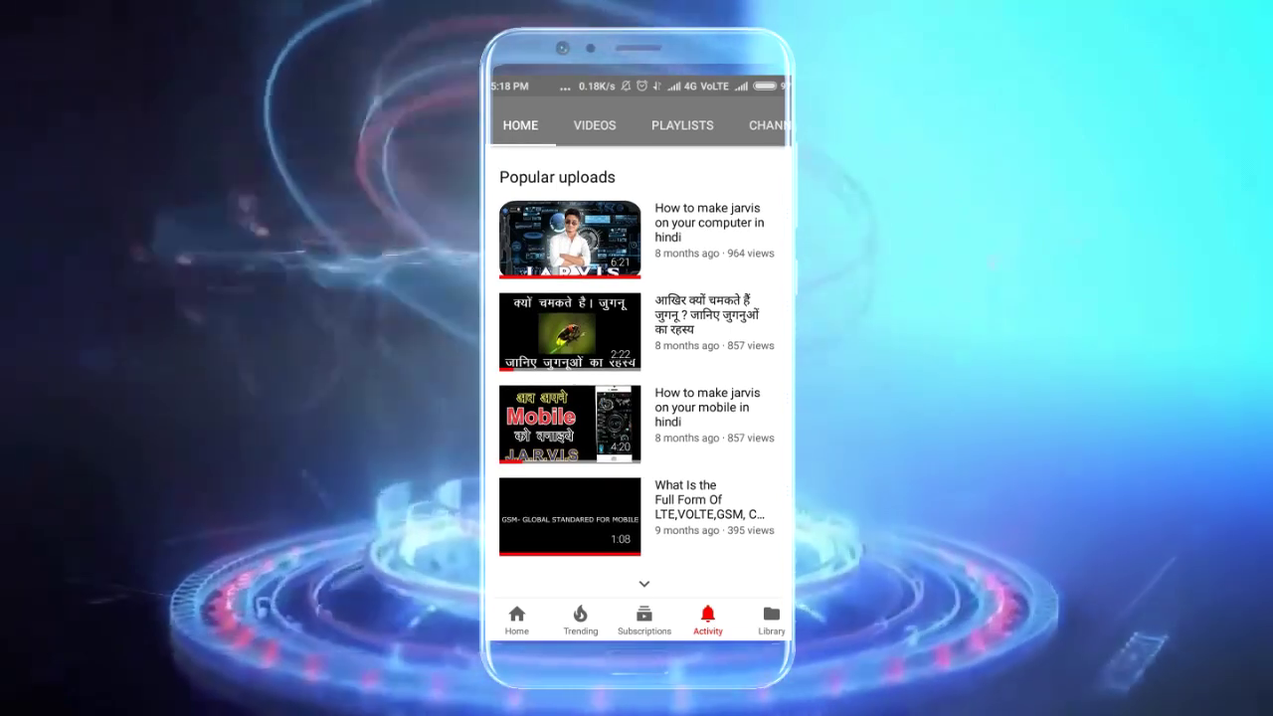
{"action": "scroll", "coordinate": [641, 378], "scroll_direction": "up", "scroll_amount": 10}
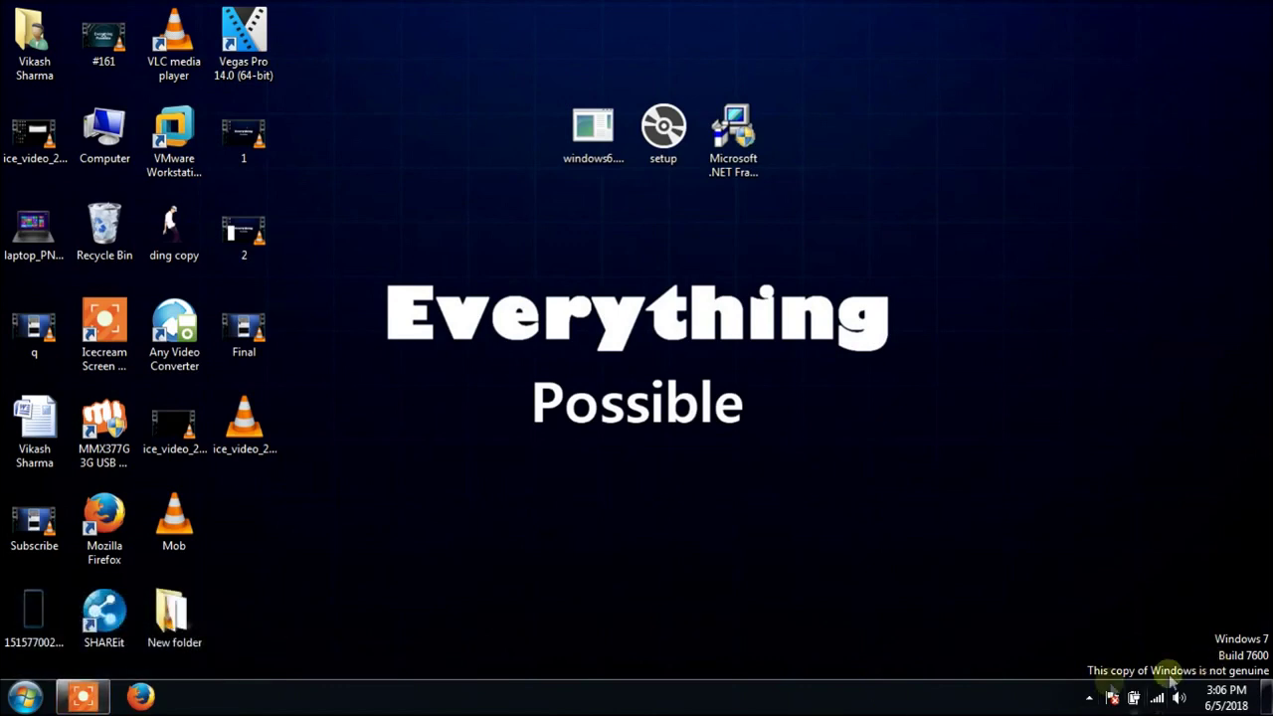
{"action": "left_click", "coordinate": [1091, 697]}
{"action": "left_click", "coordinate": [846, 577]}
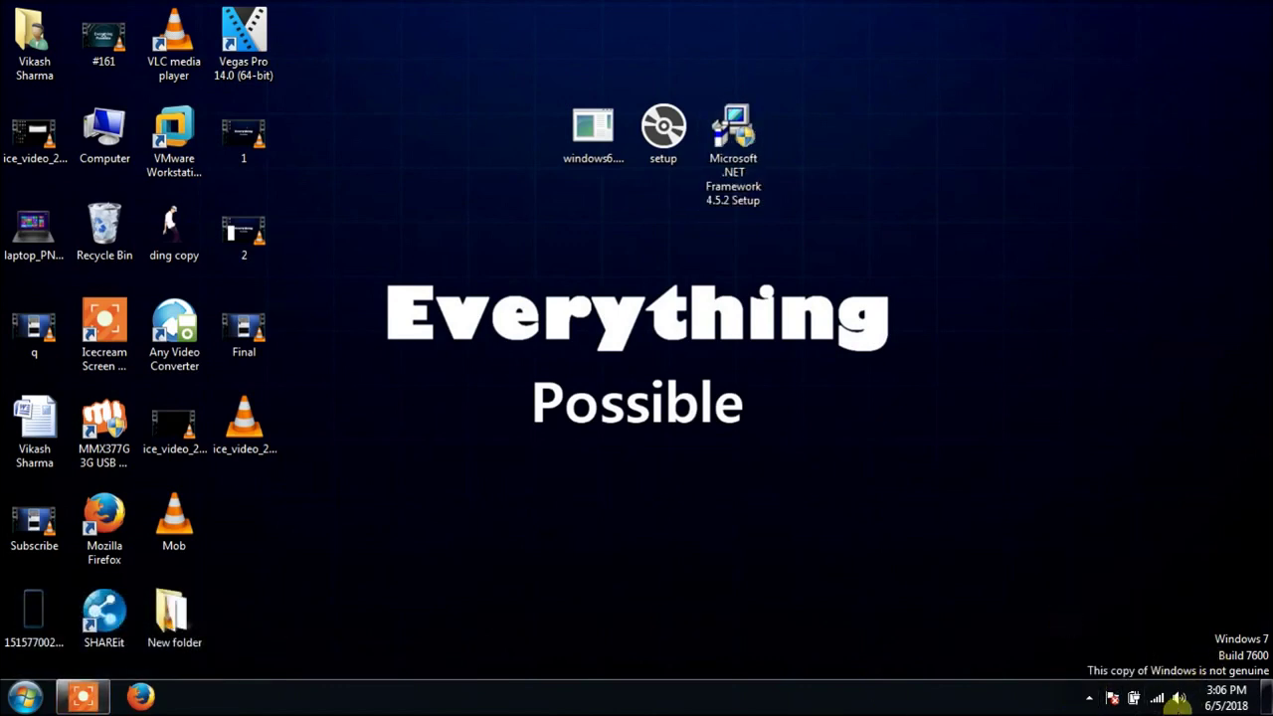
{"action": "right_click", "coordinate": [579, 282]}
{"action": "left_click", "coordinate": [613, 341]}
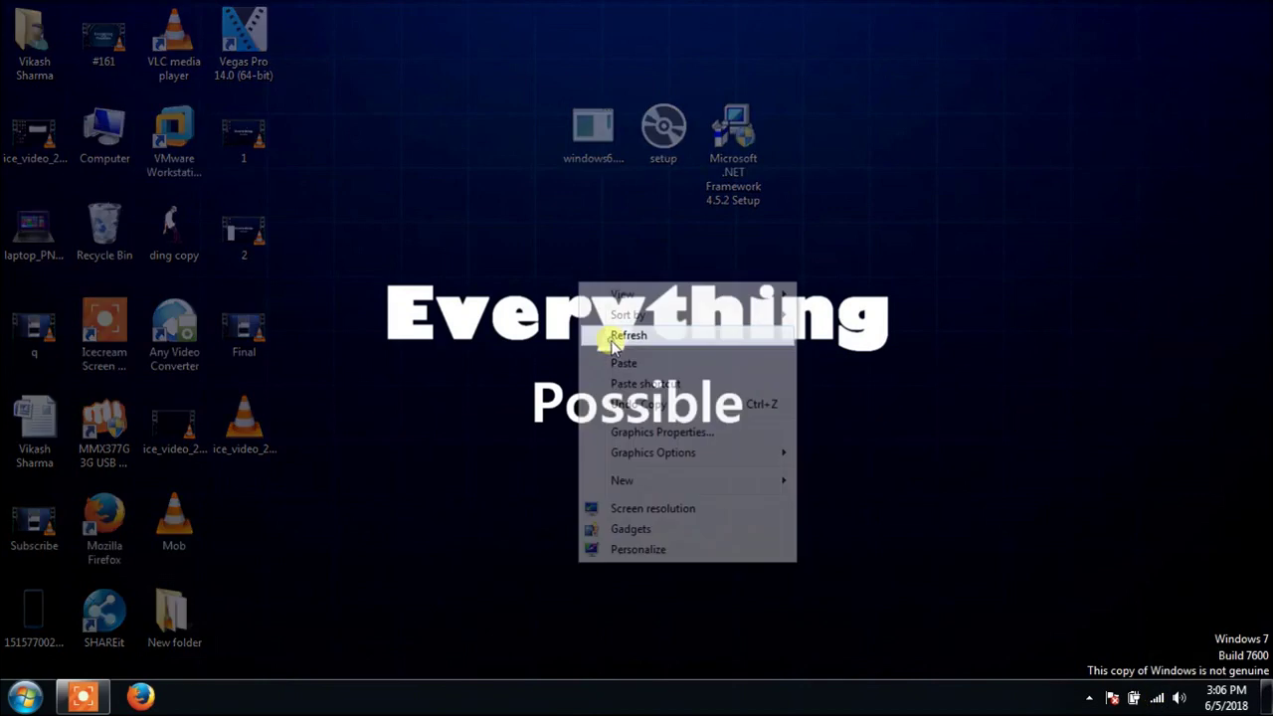
Run the Microsoft .NET Framework 4.5.2 setup from the desktop and repair the installation to its original state
{"action": "double_click", "coordinate": [722, 185]}
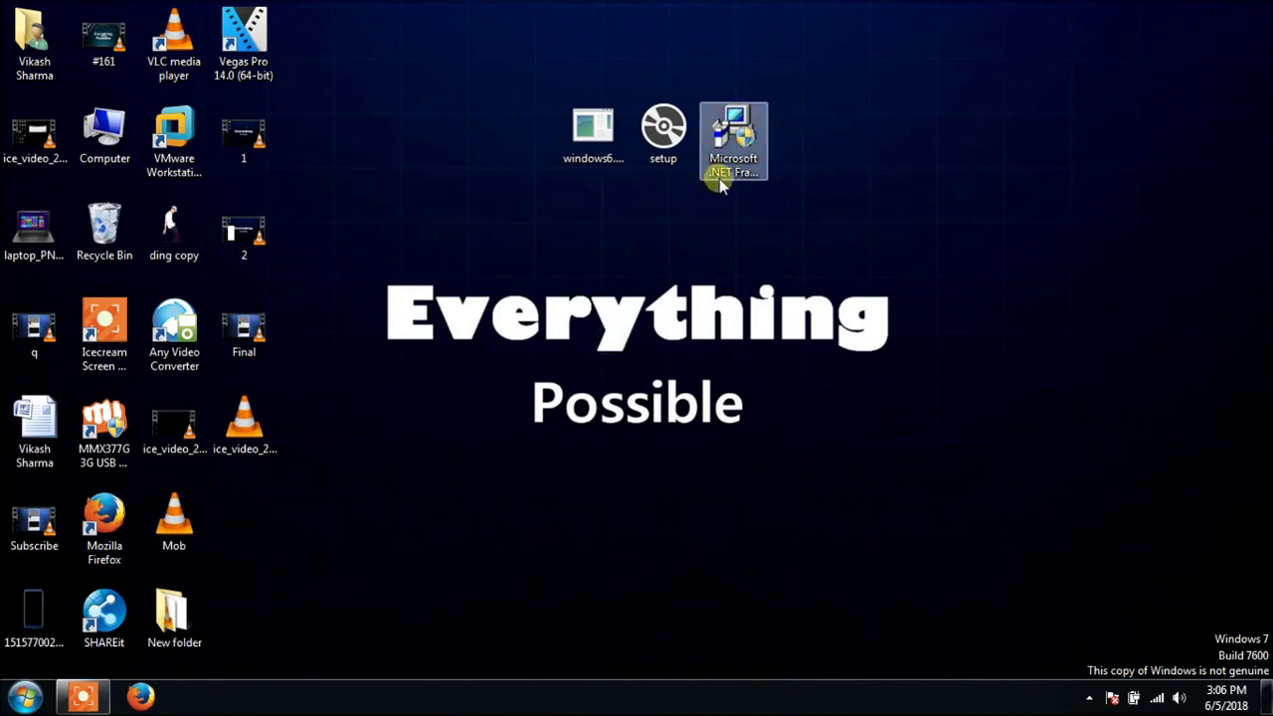
{"action": "double_click", "coordinate": [721, 184]}
{"action": "double_click", "coordinate": [722, 184]}
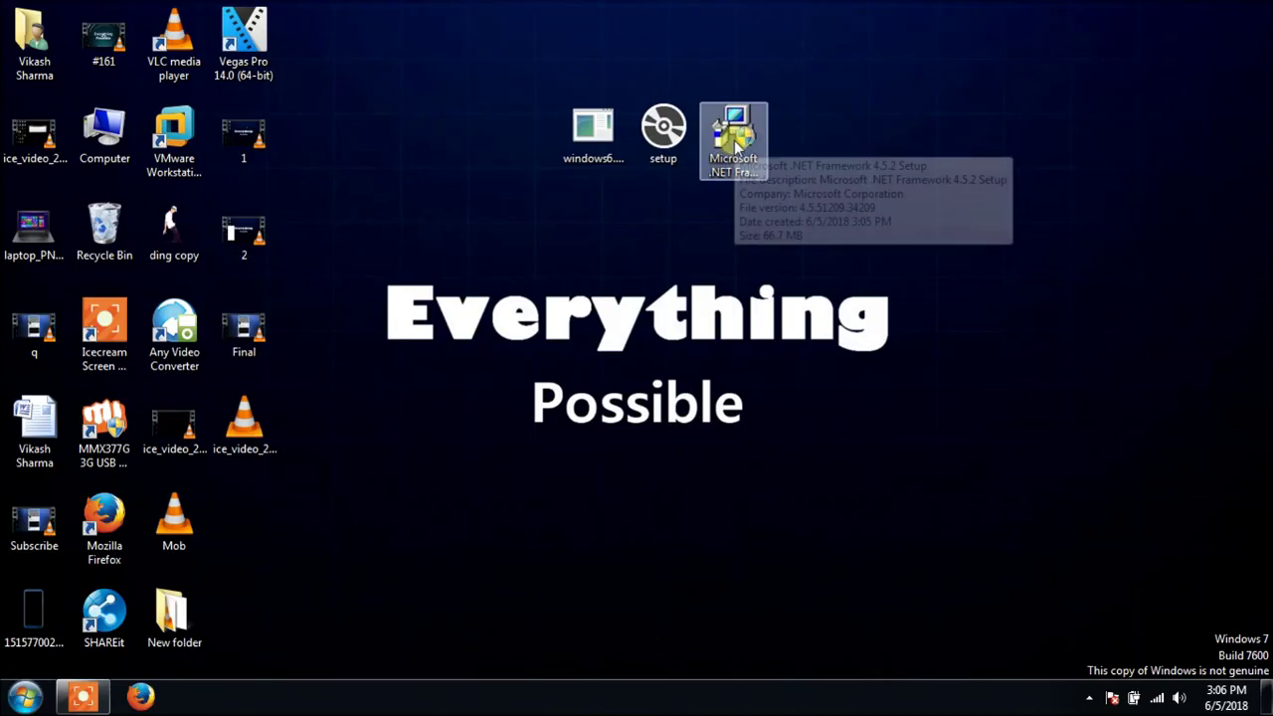
{"action": "double_click", "coordinate": [734, 142]}
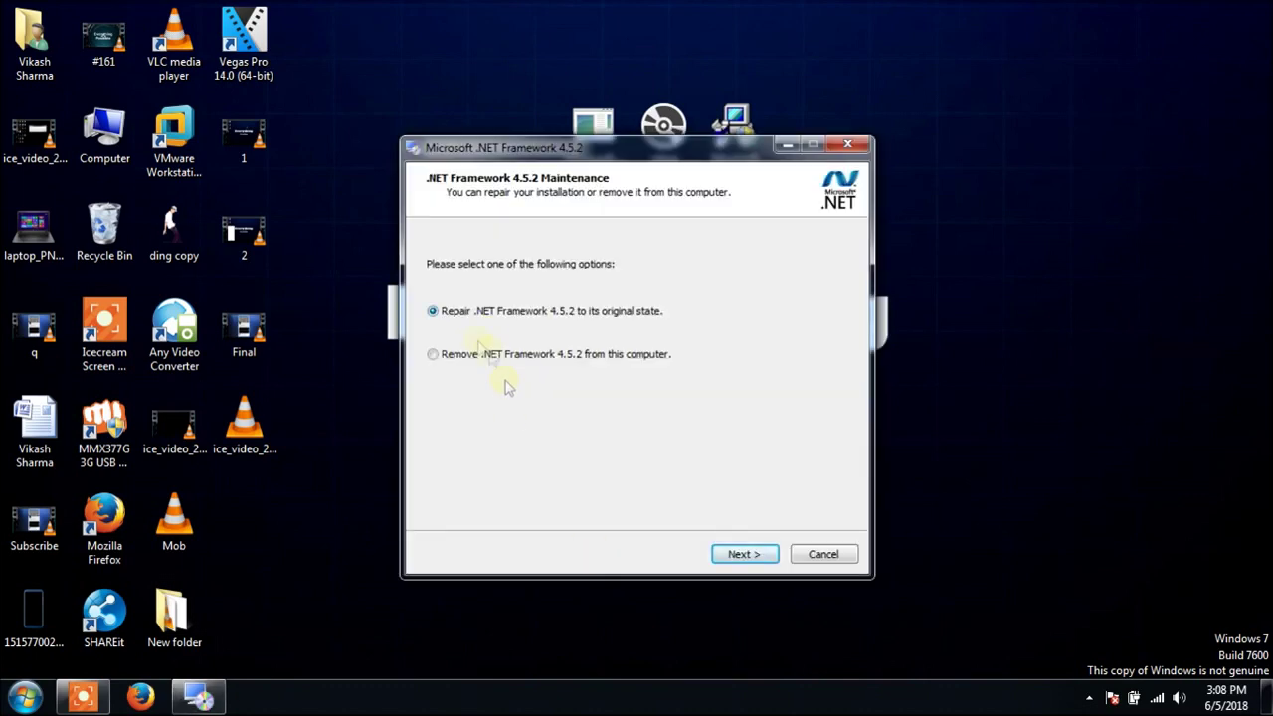
{"action": "left_click", "coordinate": [740, 555]}
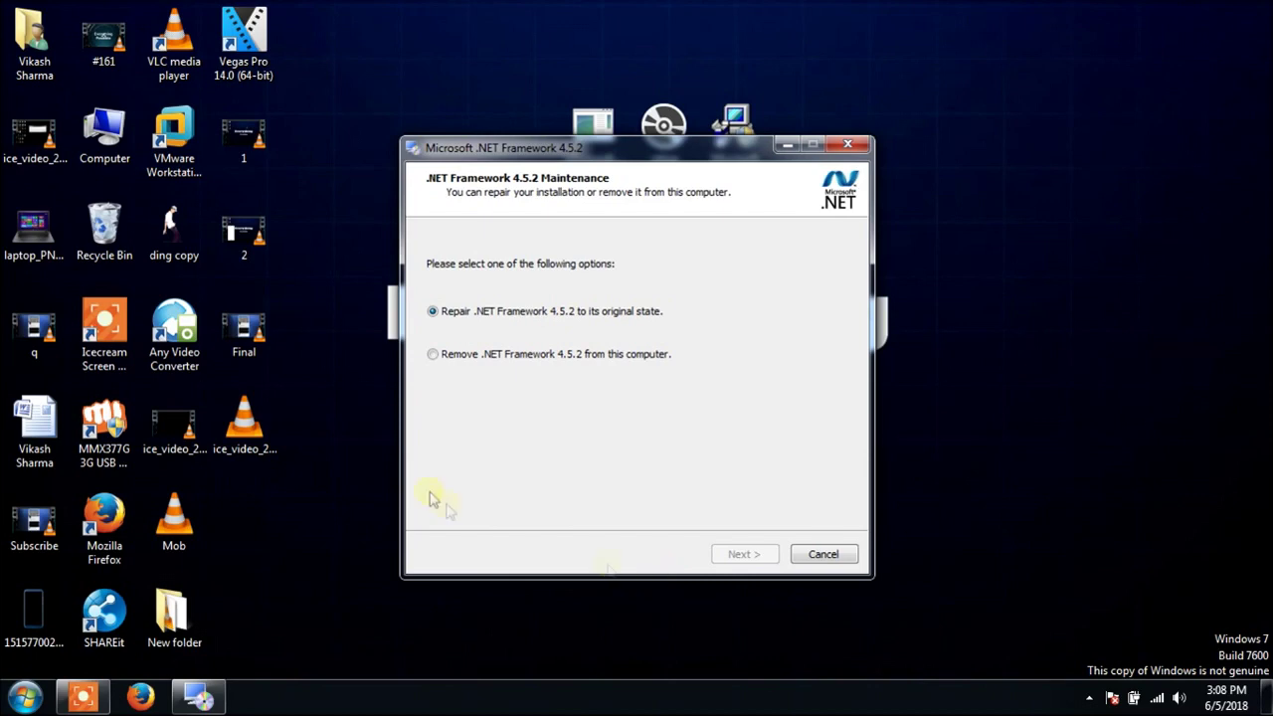
{"action": "right_click", "coordinate": [321, 191]}
{"action": "left_click", "coordinate": [364, 244]}
{"action": "right_click", "coordinate": [343, 102]}
{"action": "left_click", "coordinate": [366, 156]}
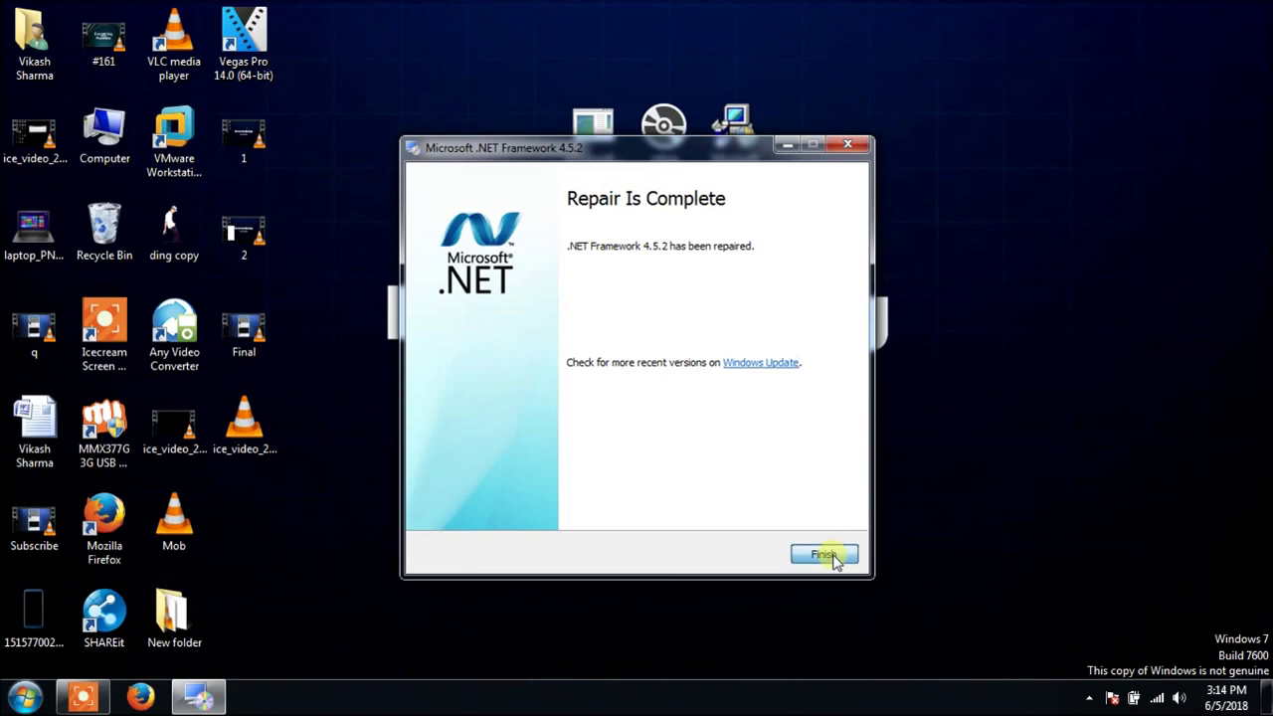
{"action": "left_click", "coordinate": [833, 554]}
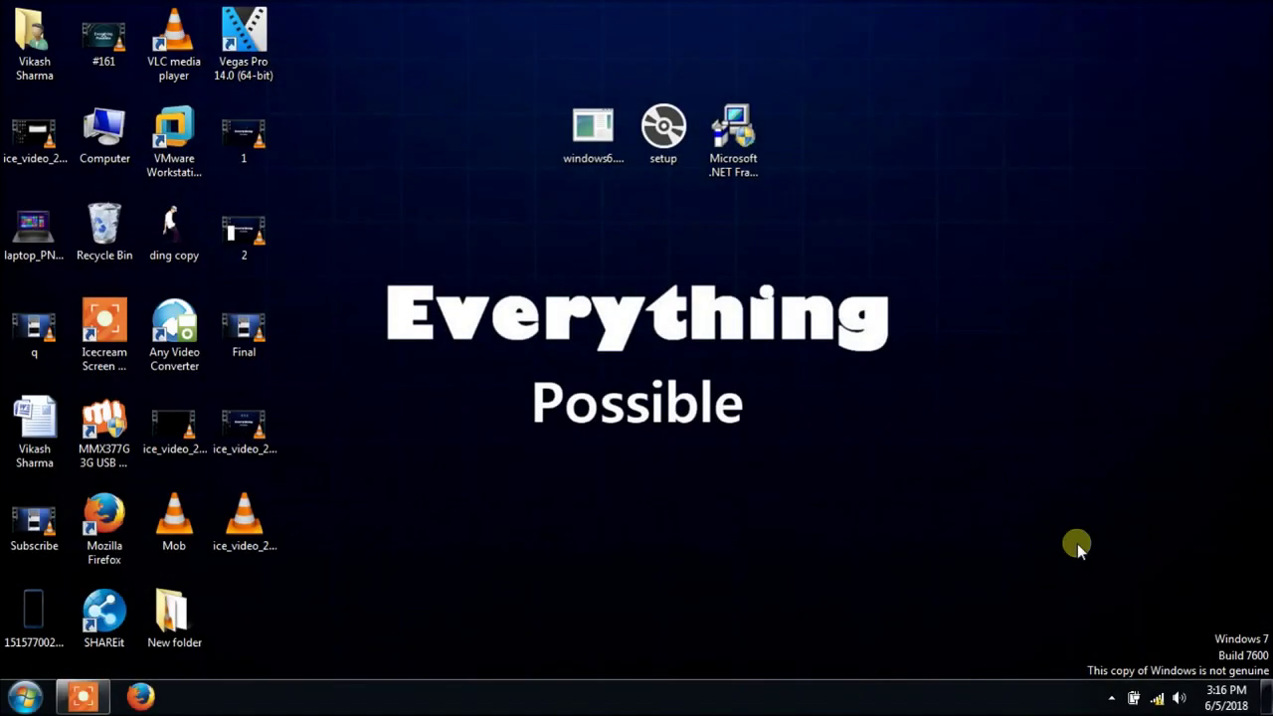
Install Windows 7 Service Pack 1 from the windows6.1-KB976932-X64 file with automatic restart turned off, and close the installer
{"action": "right_click", "coordinate": [1059, 415]}
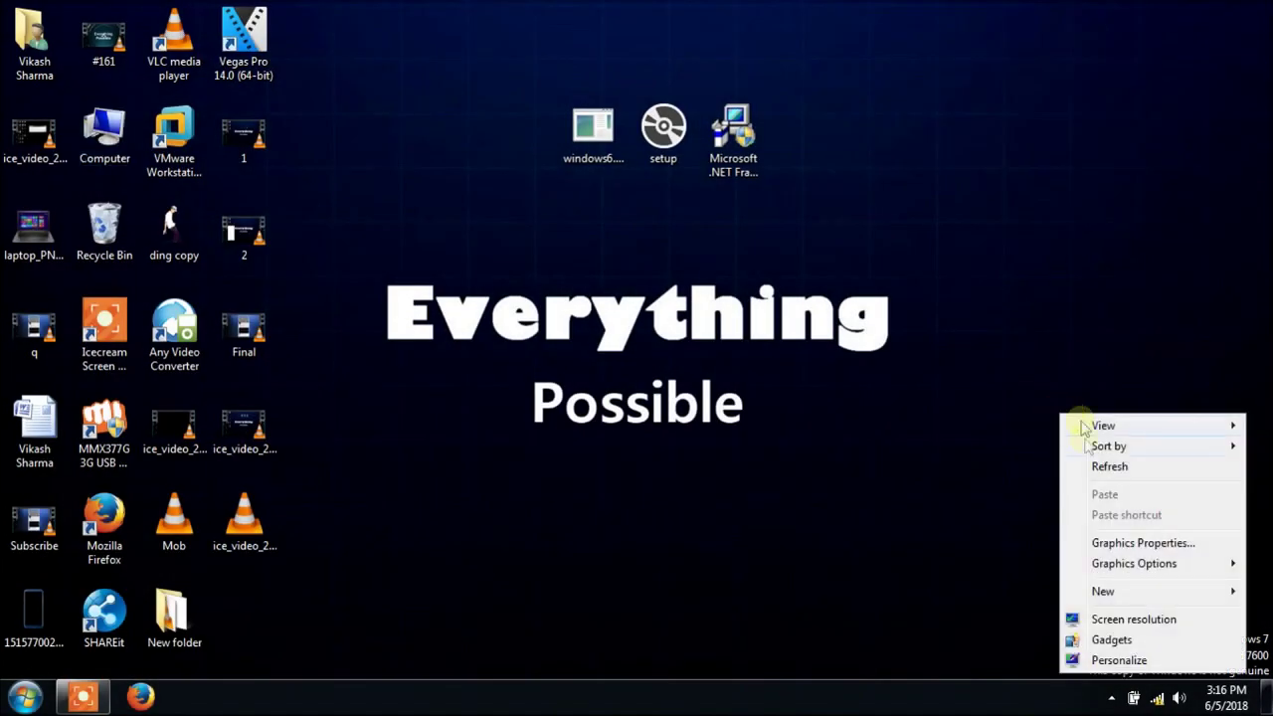
{"action": "left_click", "coordinate": [1092, 467]}
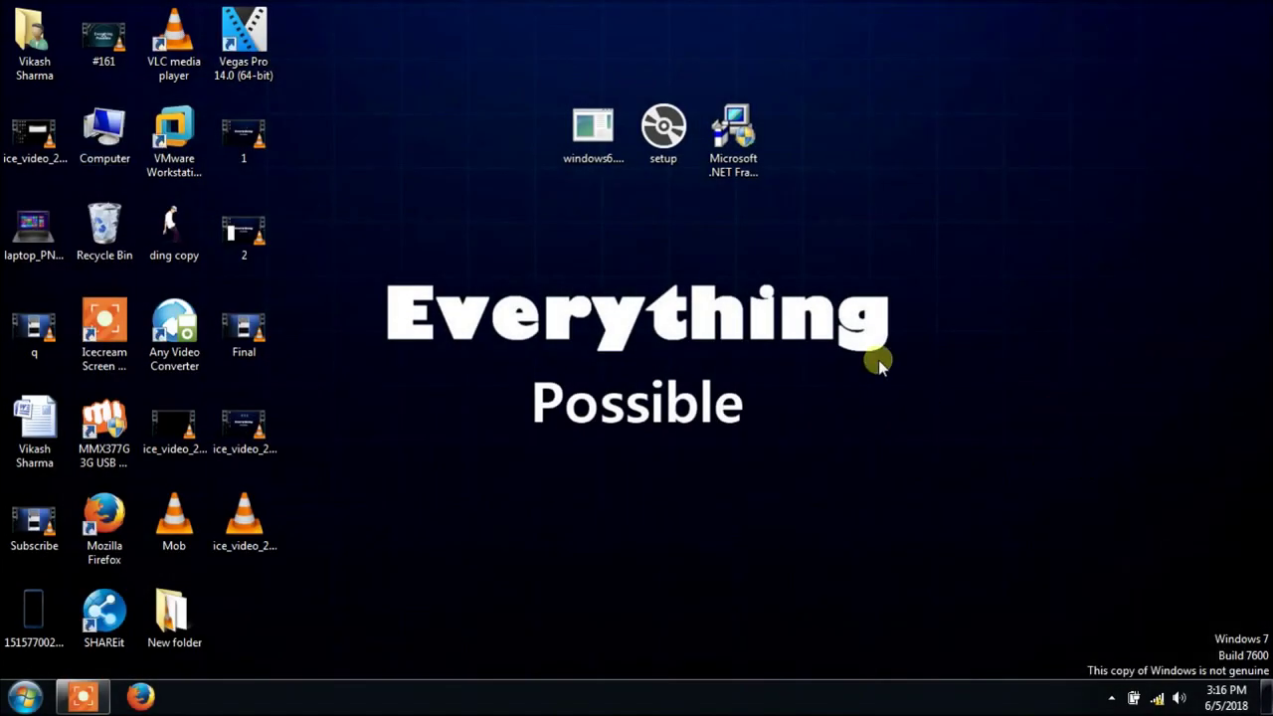
{"action": "left_click", "coordinate": [600, 136]}
{"action": "right_click", "coordinate": [600, 136]}
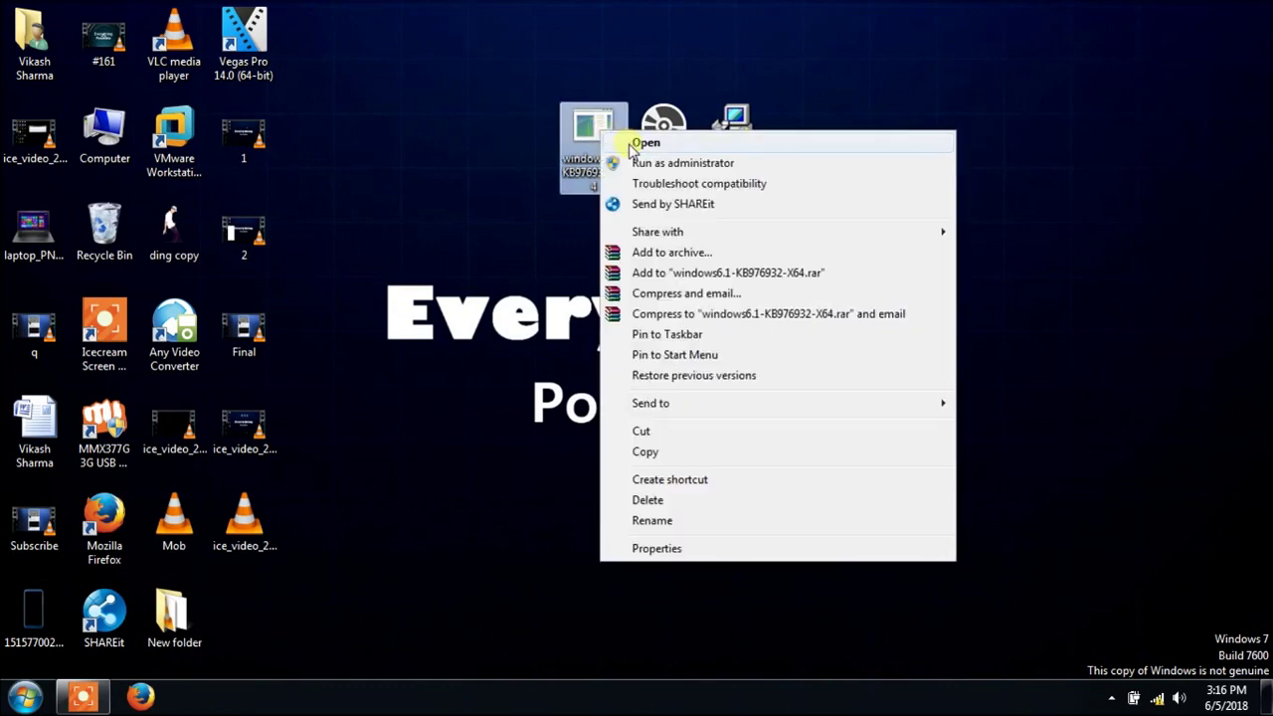
{"action": "left_click", "coordinate": [624, 136]}
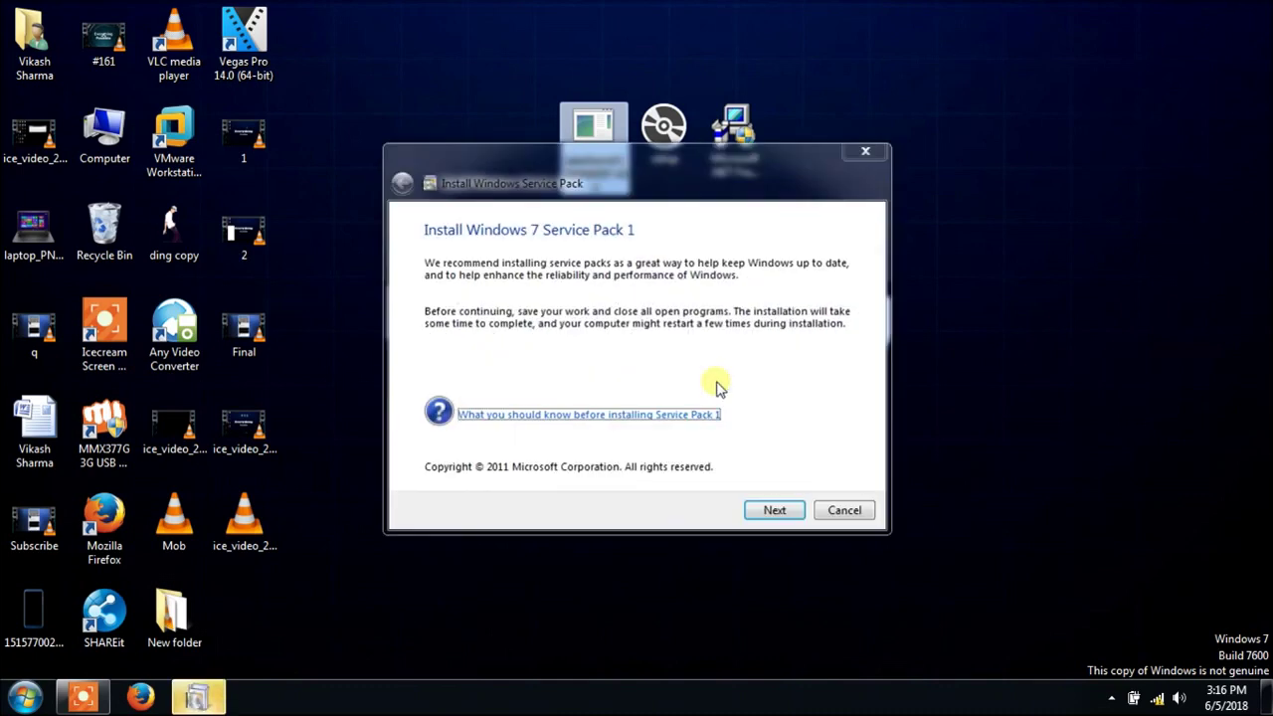
{"action": "left_click", "coordinate": [773, 510]}
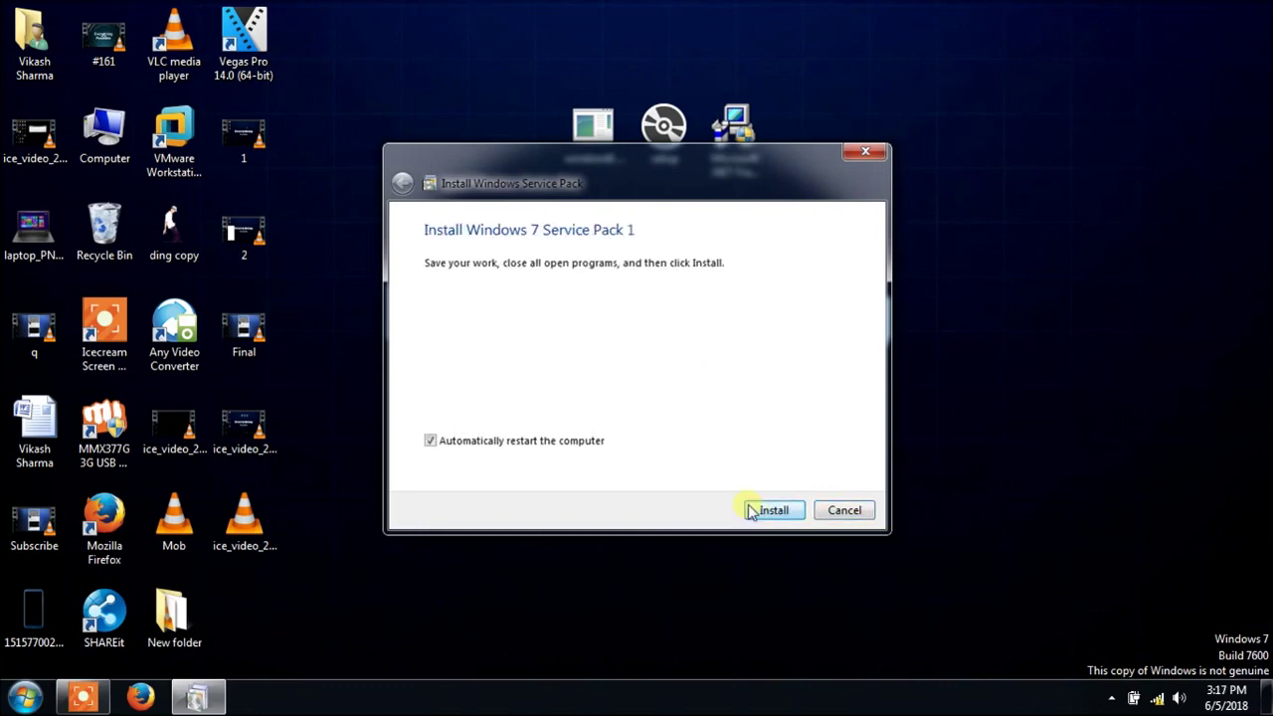
{"action": "left_click", "coordinate": [465, 443]}
{"action": "left_click", "coordinate": [774, 511]}
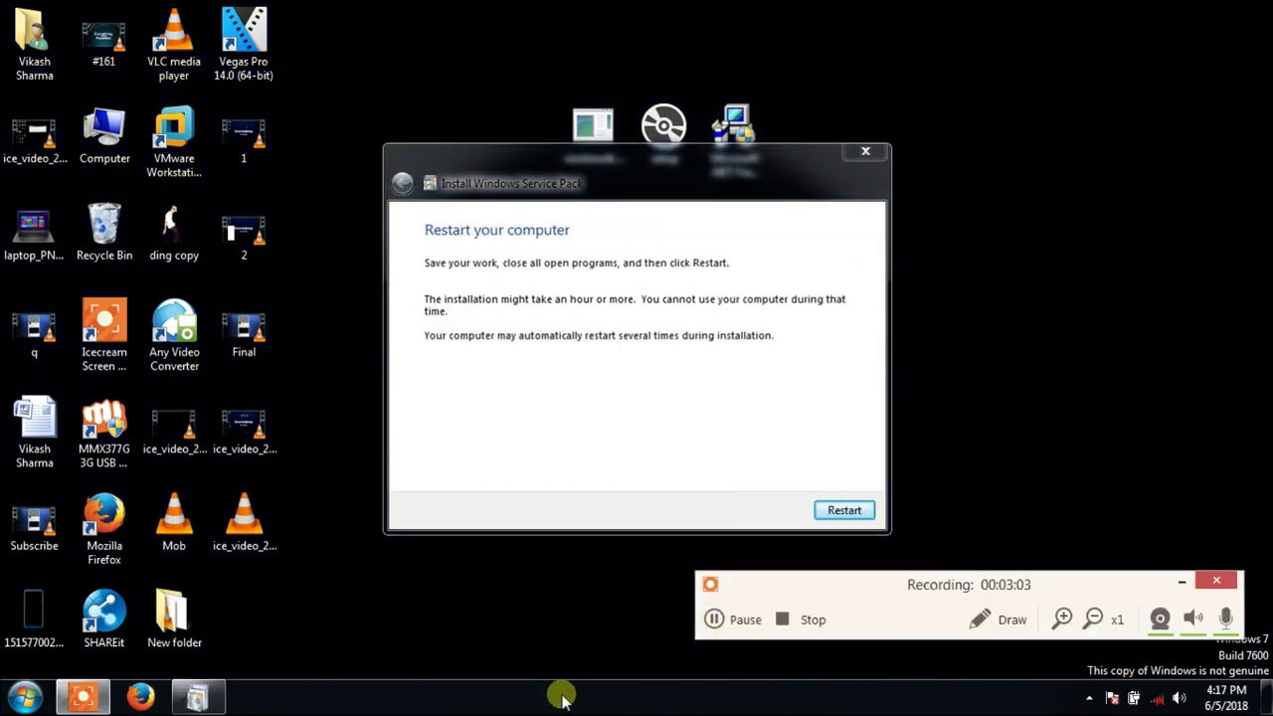
{"action": "left_click", "coordinate": [784, 619]}
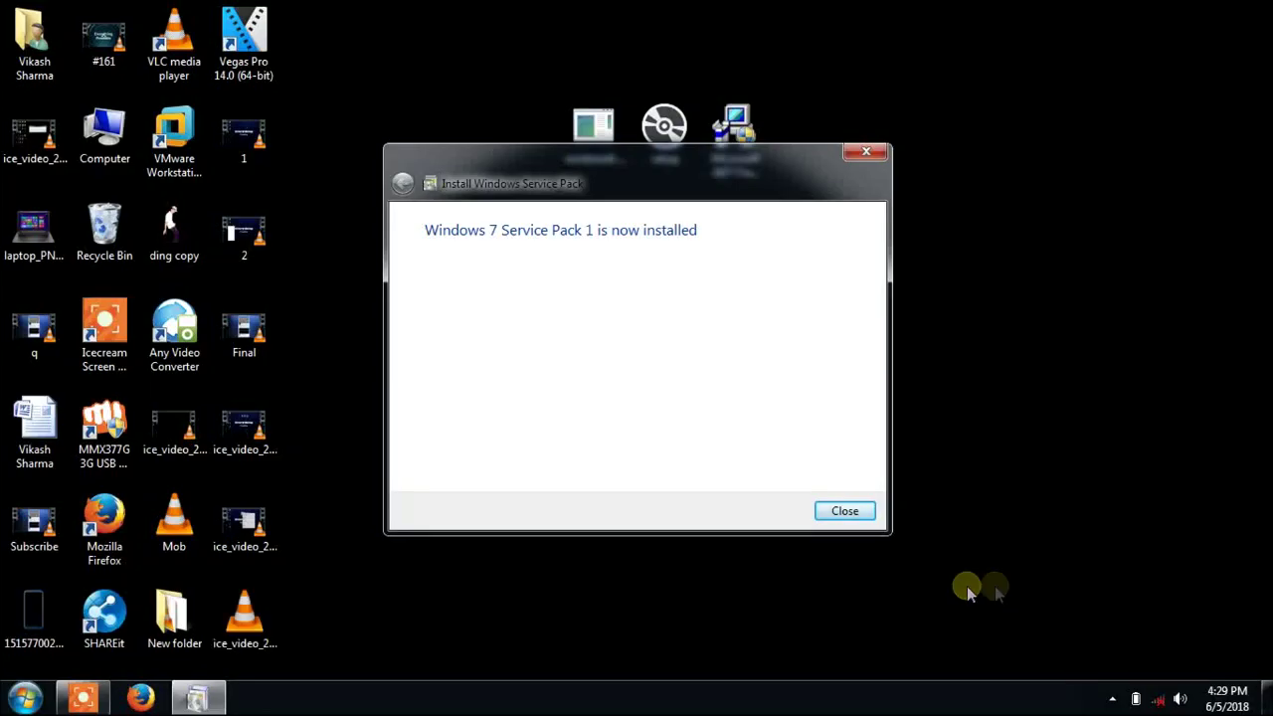
{"action": "left_click", "coordinate": [844, 511]}
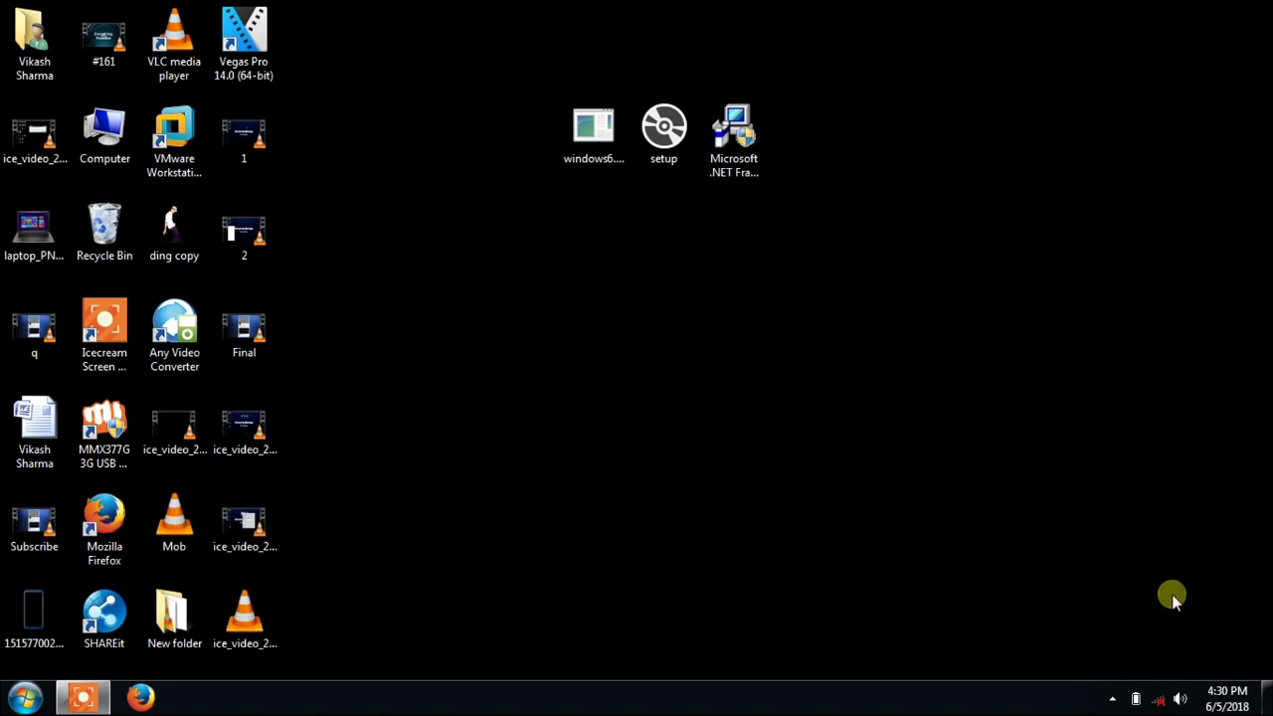
Run the jarvisWPF setup from the desktop and accept the Microsoft .NET Framework 4.6 license terms
{"action": "left_click", "coordinate": [1158, 699]}
{"action": "left_click", "coordinate": [868, 454]}
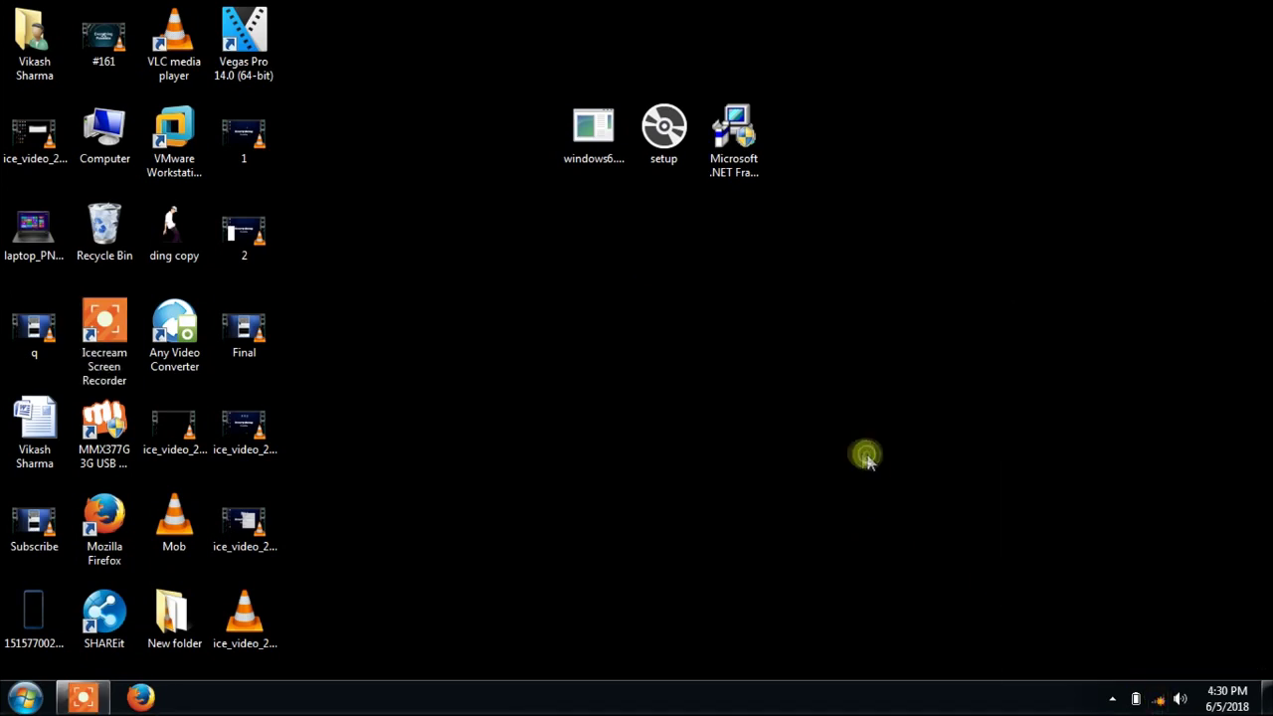
{"action": "right_click", "coordinate": [662, 144]}
{"action": "left_click", "coordinate": [681, 151]}
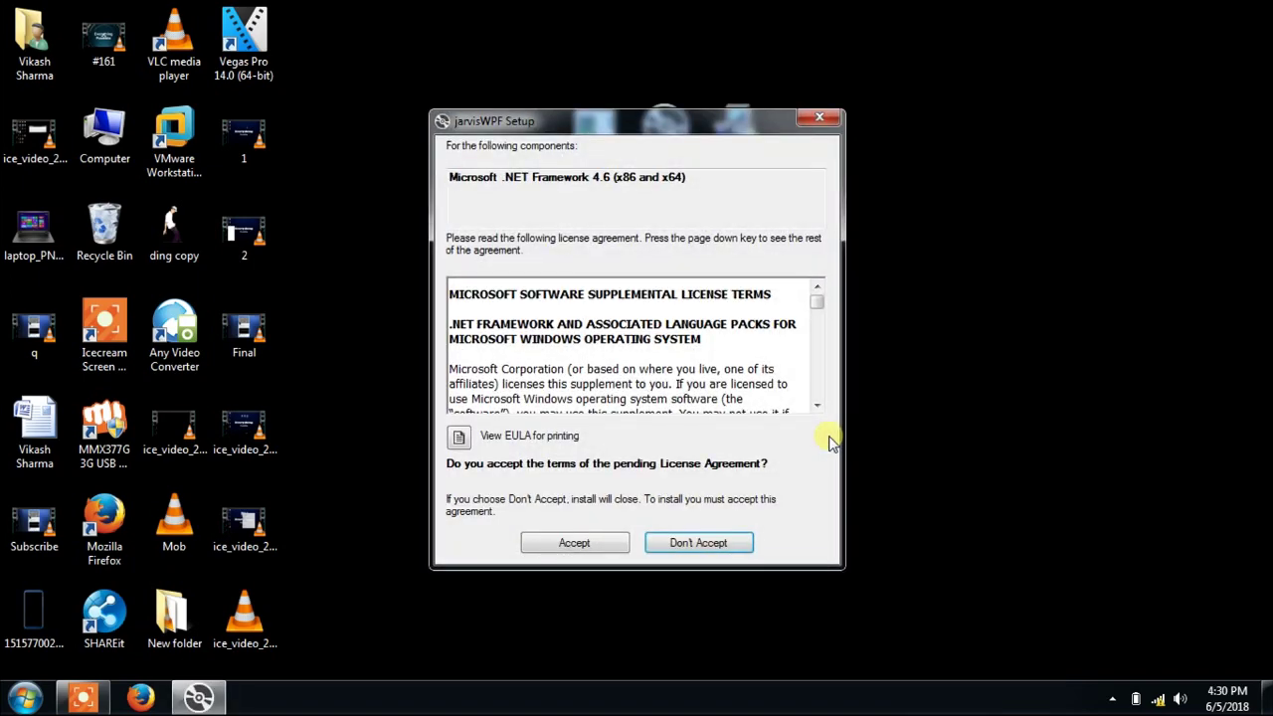
{"action": "left_click", "coordinate": [574, 543]}
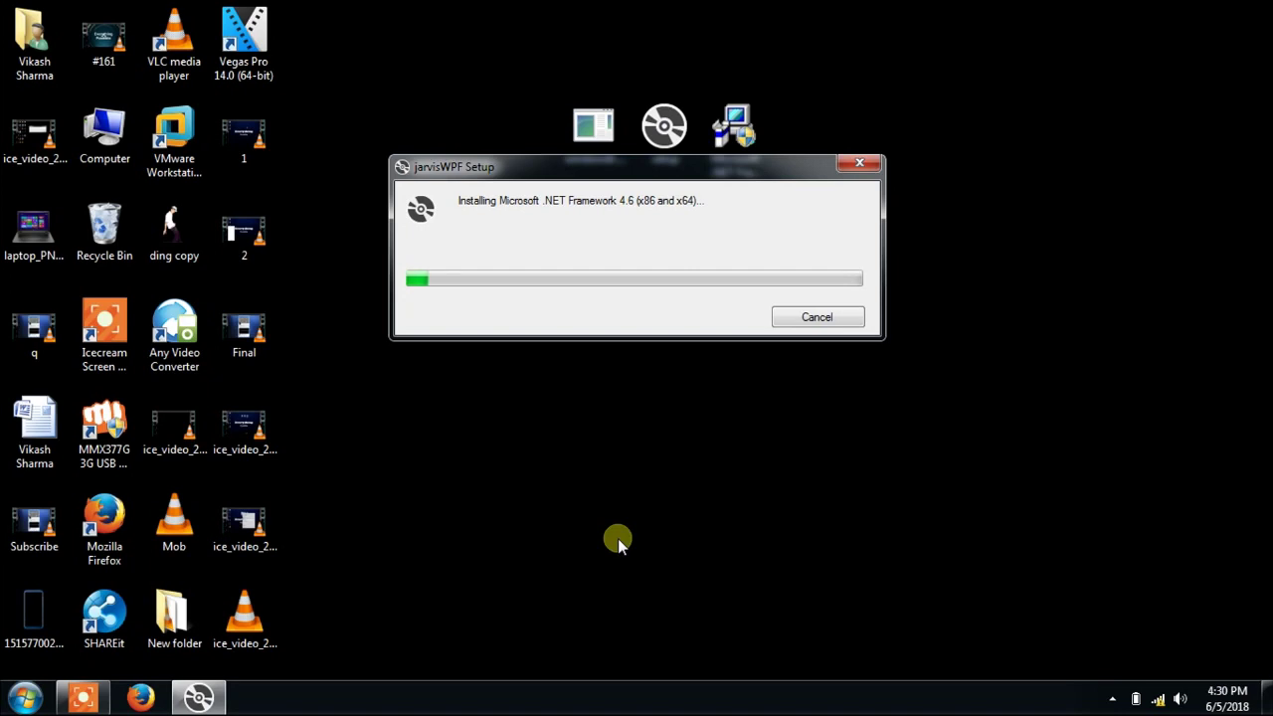
{"action": "right_click", "coordinate": [527, 496]}
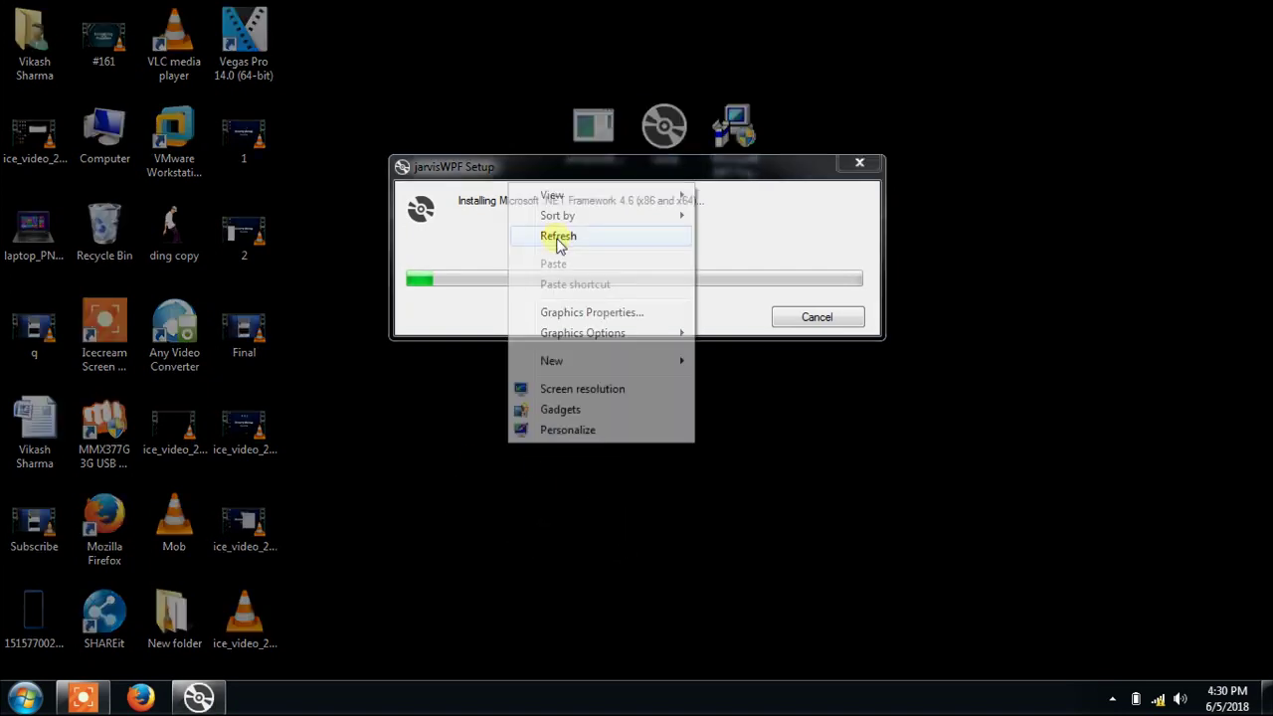
{"action": "left_click", "coordinate": [558, 239]}
{"action": "right_click", "coordinate": [503, 209]}
{"action": "left_click", "coordinate": [560, 264]}
{"action": "right_click", "coordinate": [506, 220]}
{"action": "left_click", "coordinate": [551, 269]}
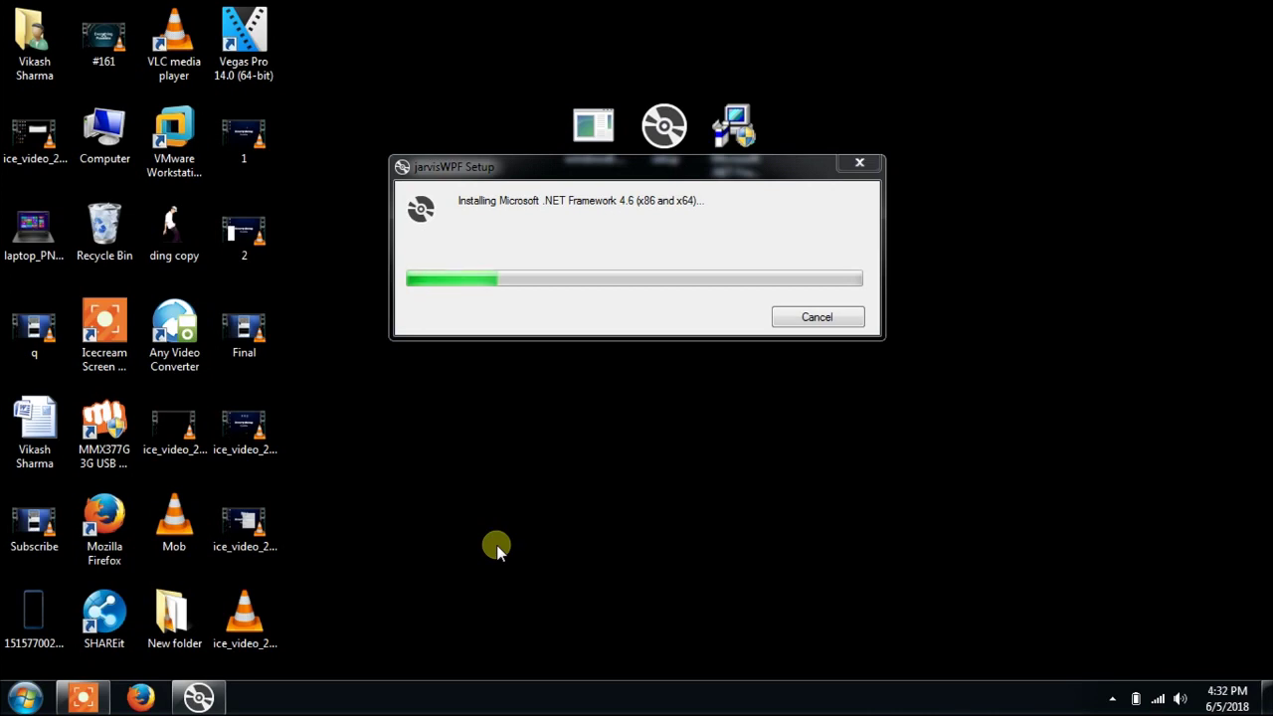
{"action": "left_click", "coordinate": [84, 696]}
{"action": "left_click", "coordinate": [718, 621]}
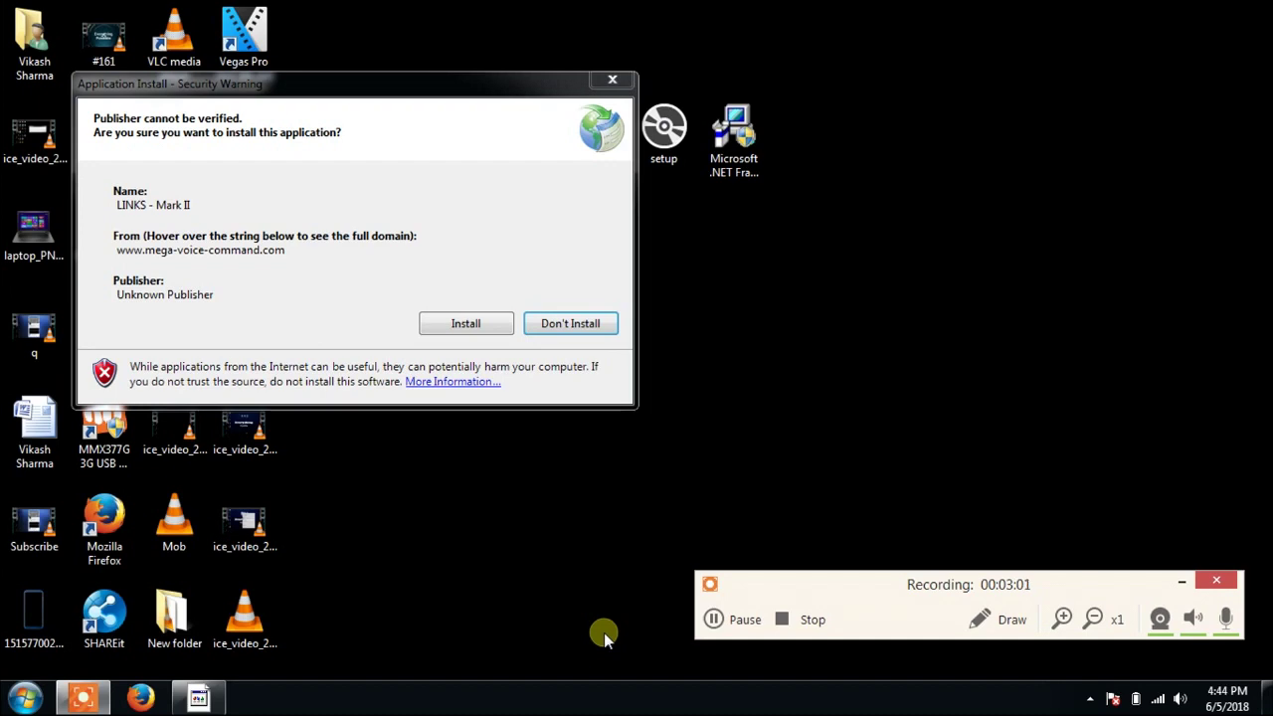
Install the LINKS - Mark II application and complete the microphone setup with the Headset Microphone type
{"action": "left_click", "coordinate": [463, 324]}
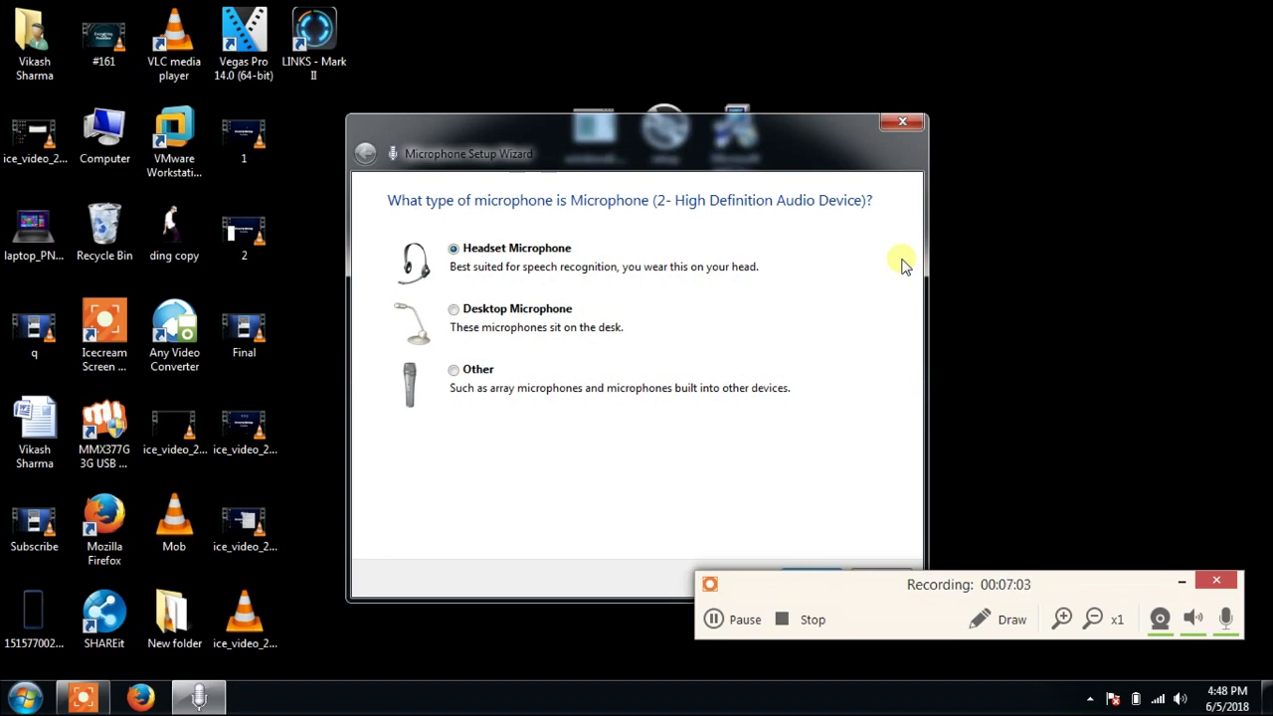
{"action": "left_click", "coordinate": [804, 578]}
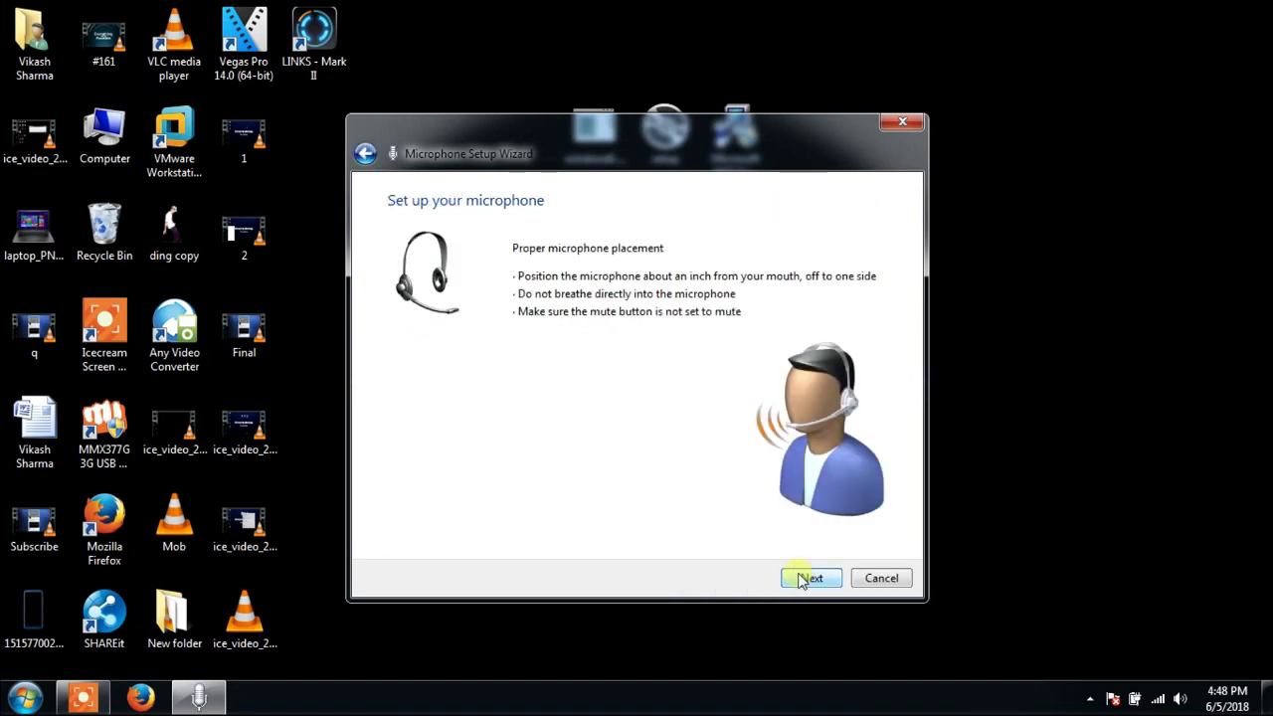
{"action": "left_click", "coordinate": [802, 578]}
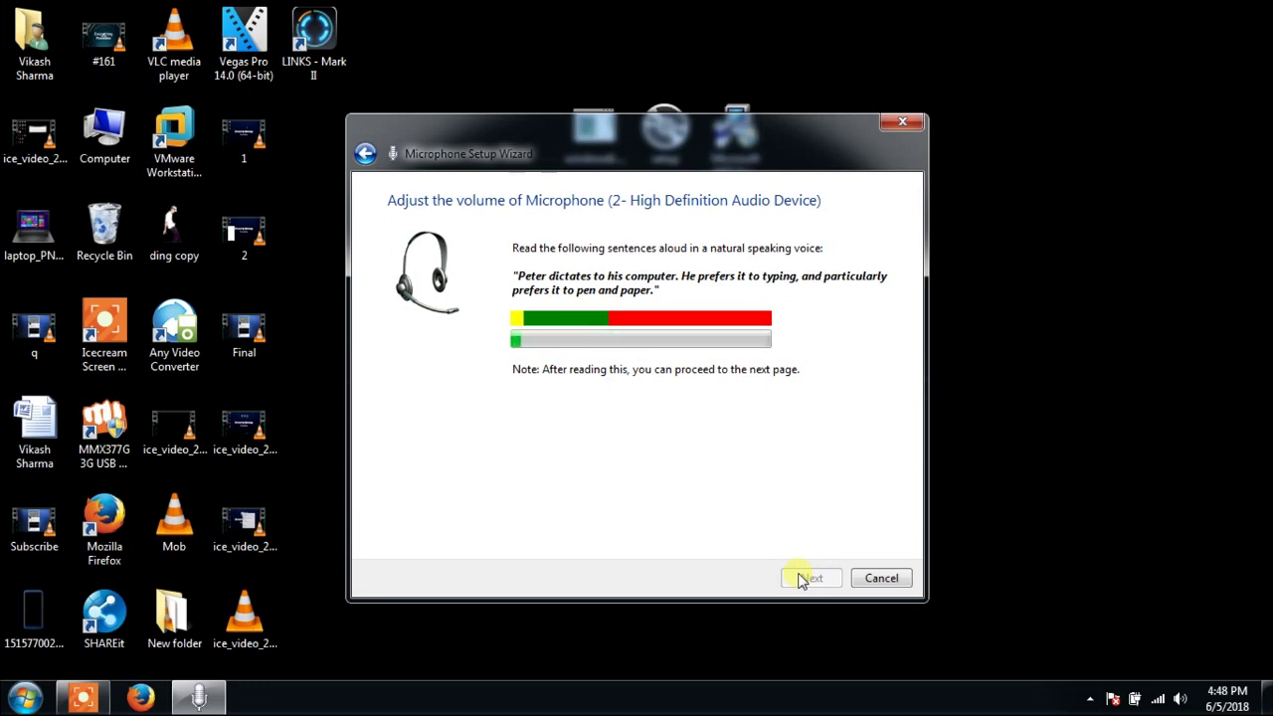
{"action": "left_click", "coordinate": [809, 578]}
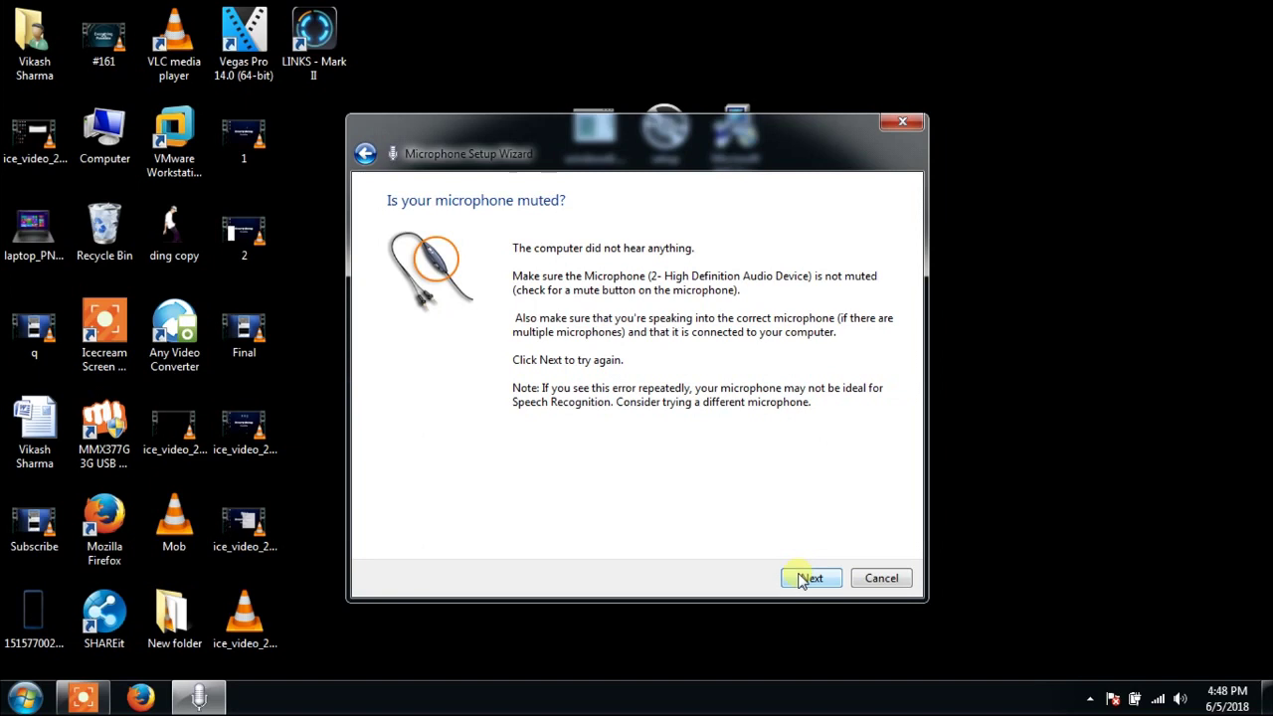
{"action": "left_click", "coordinate": [807, 578]}
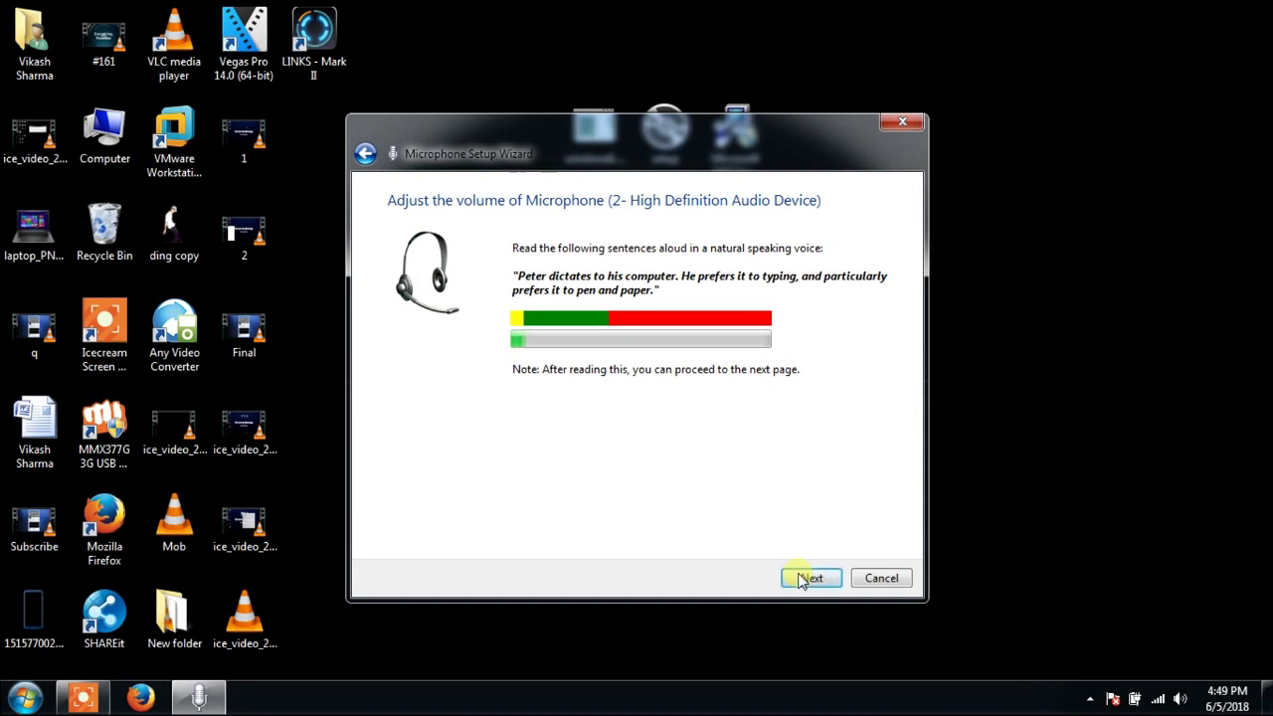
{"action": "left_click", "coordinate": [804, 580]}
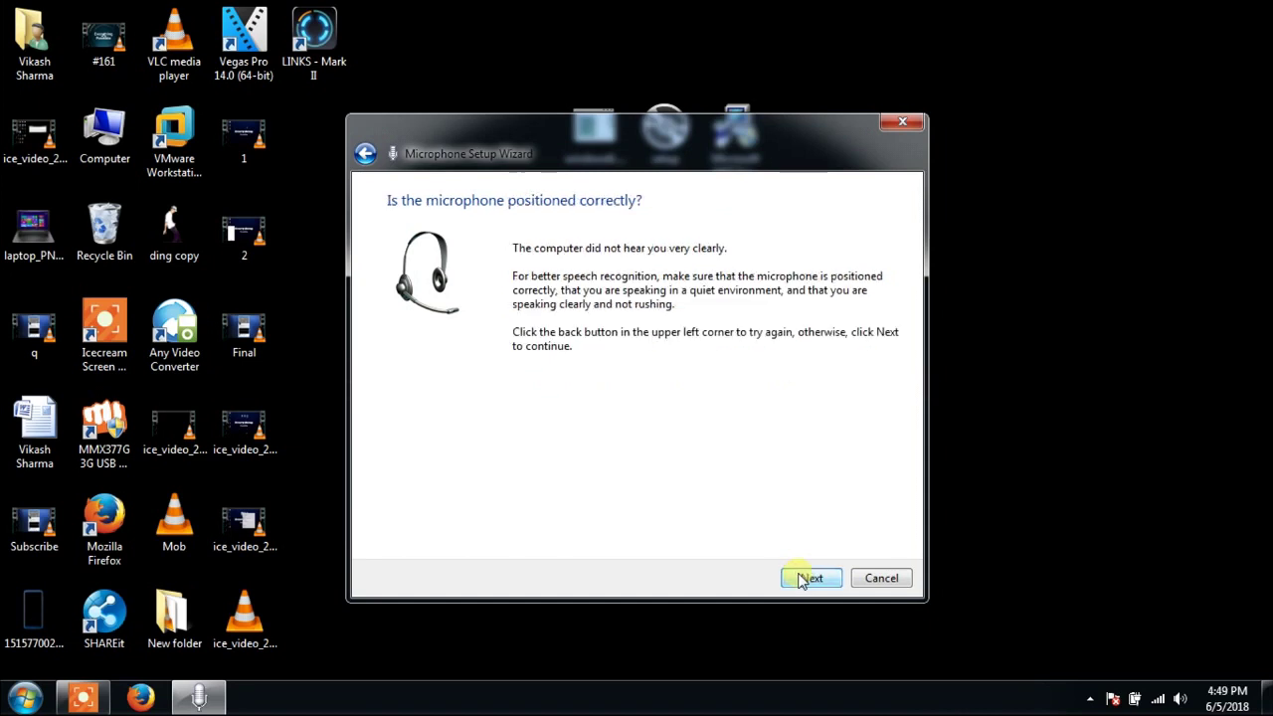
{"action": "left_click", "coordinate": [804, 580]}
{"action": "left_click", "coordinate": [802, 578]}
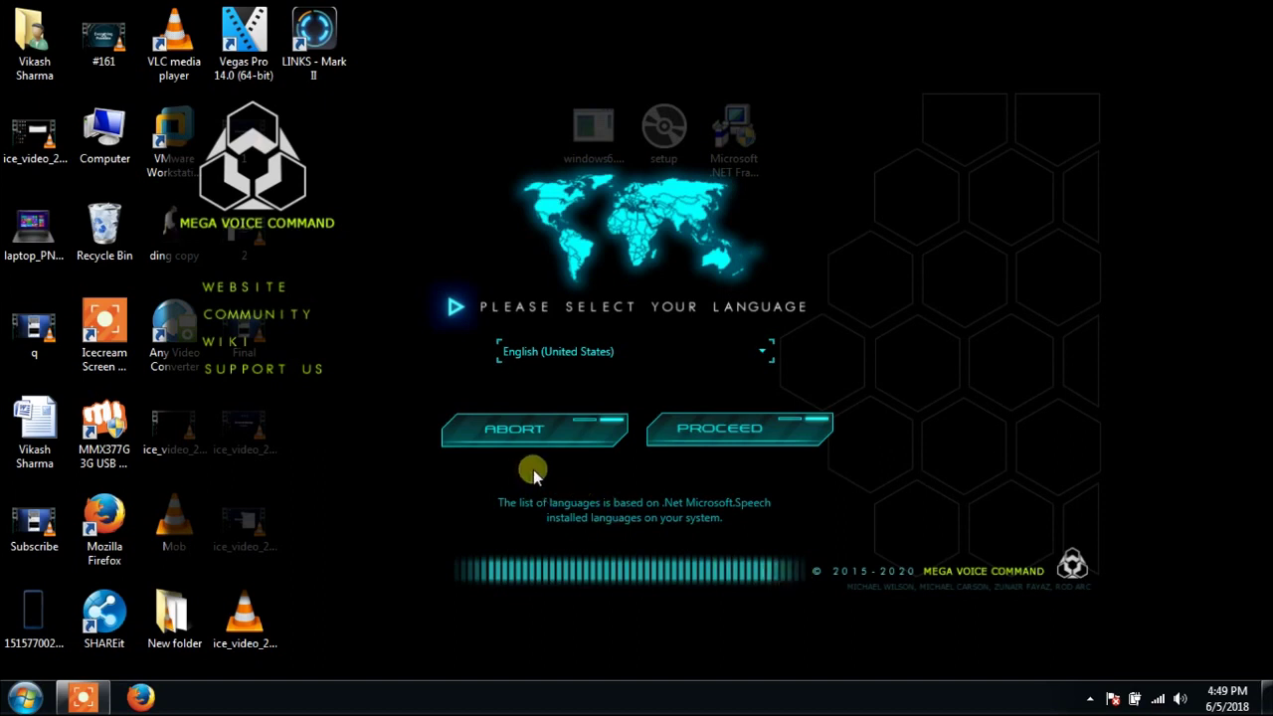
Proceed with English (United States) as the LINKS language and open its personal preferences
{"action": "left_click", "coordinate": [724, 428]}
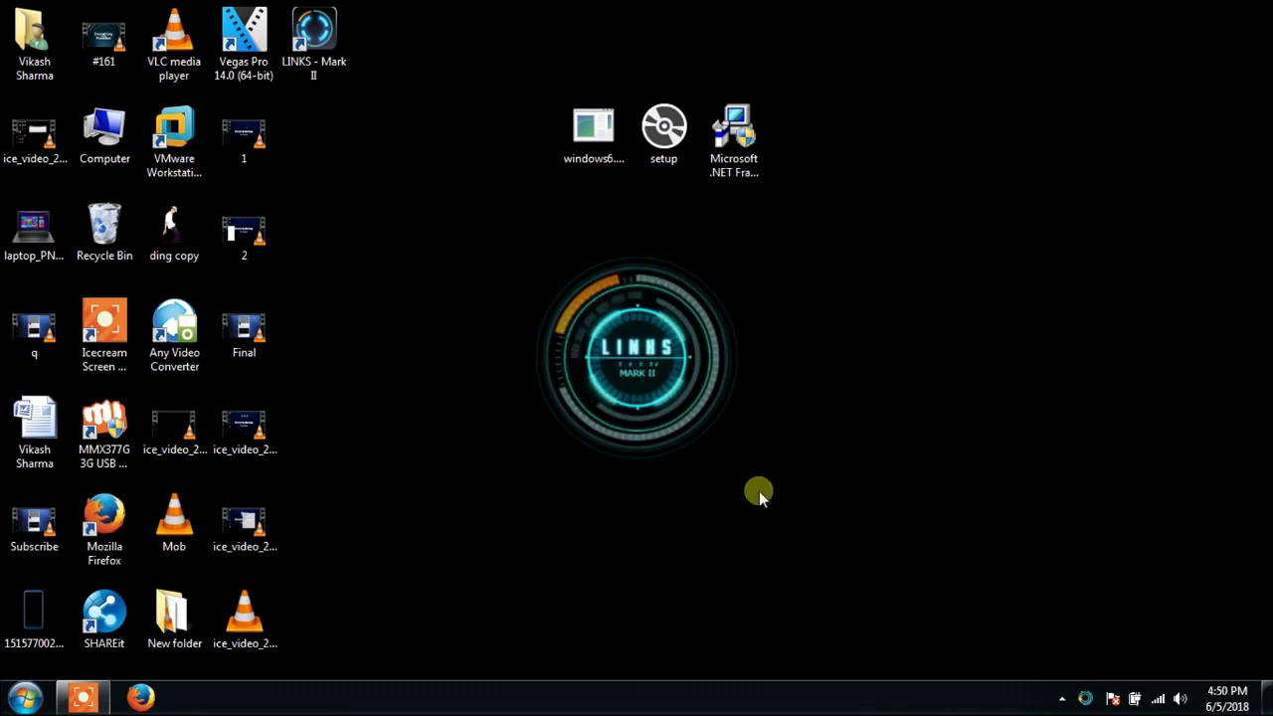
{"action": "left_click", "coordinate": [677, 265]}
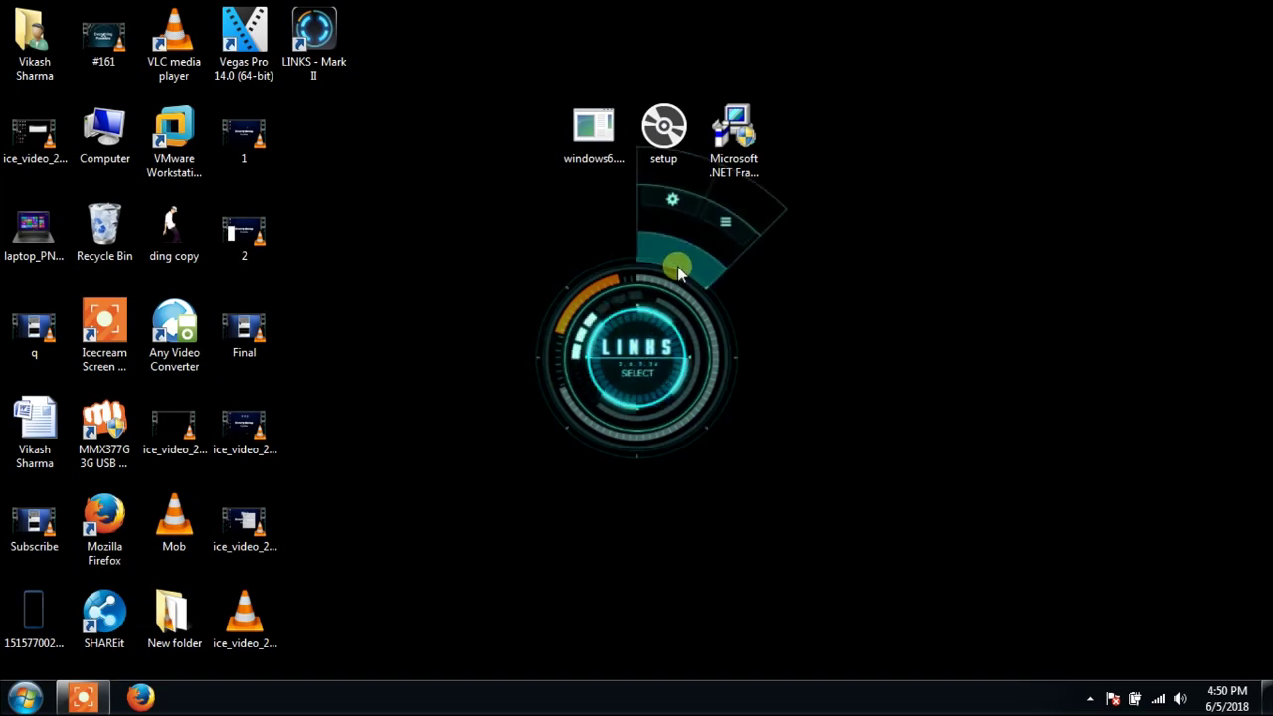
{"action": "left_click", "coordinate": [670, 199]}
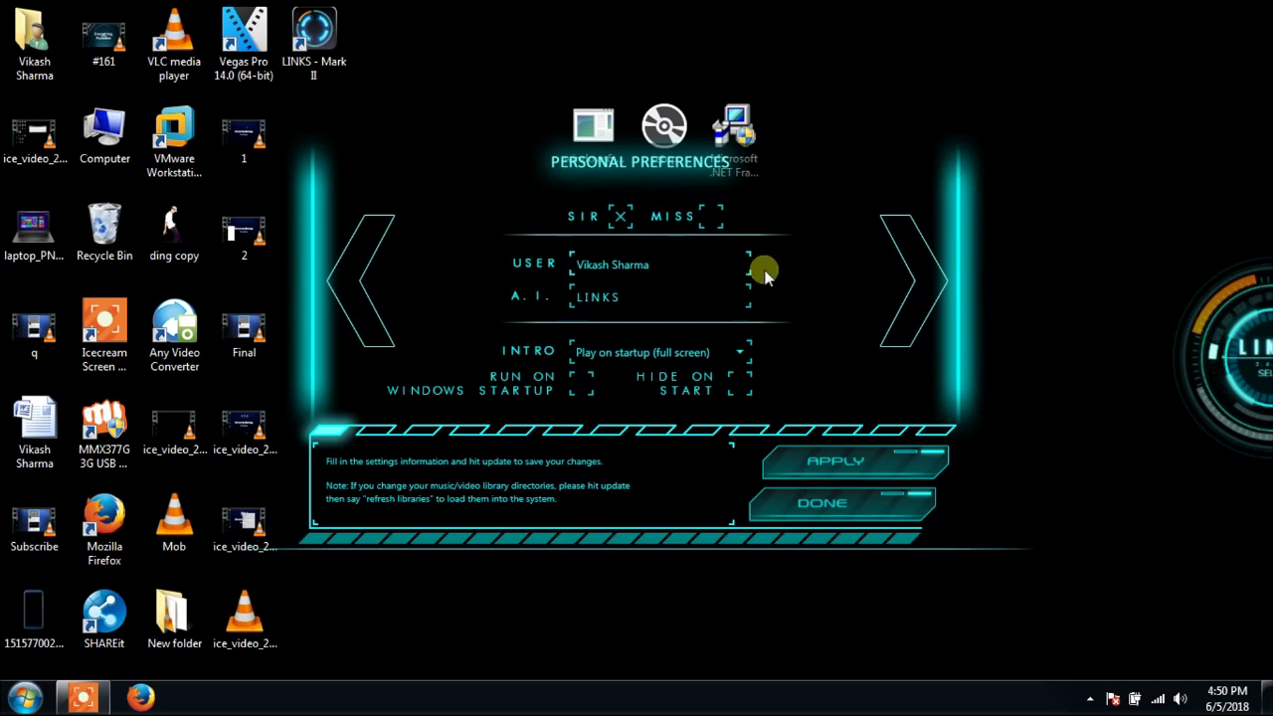
Look through the LINKS settings pages from Personal Preferences to Web Options and back to Email Options
{"action": "left_click", "coordinate": [917, 284]}
{"action": "left_click", "coordinate": [917, 284]}
{"action": "left_click", "coordinate": [917, 285]}
{"action": "left_click", "coordinate": [918, 285]}
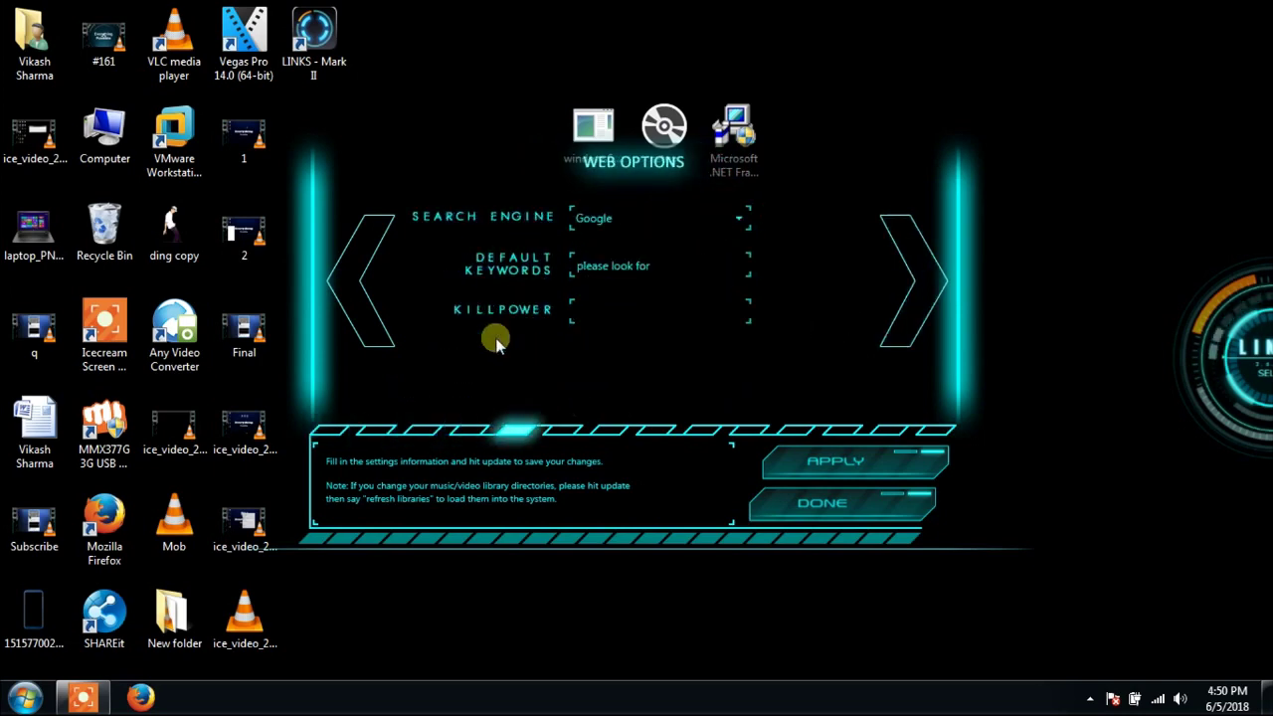
{"action": "left_click", "coordinate": [338, 279]}
{"action": "left_click", "coordinate": [339, 280]}
{"action": "left_click", "coordinate": [341, 282]}
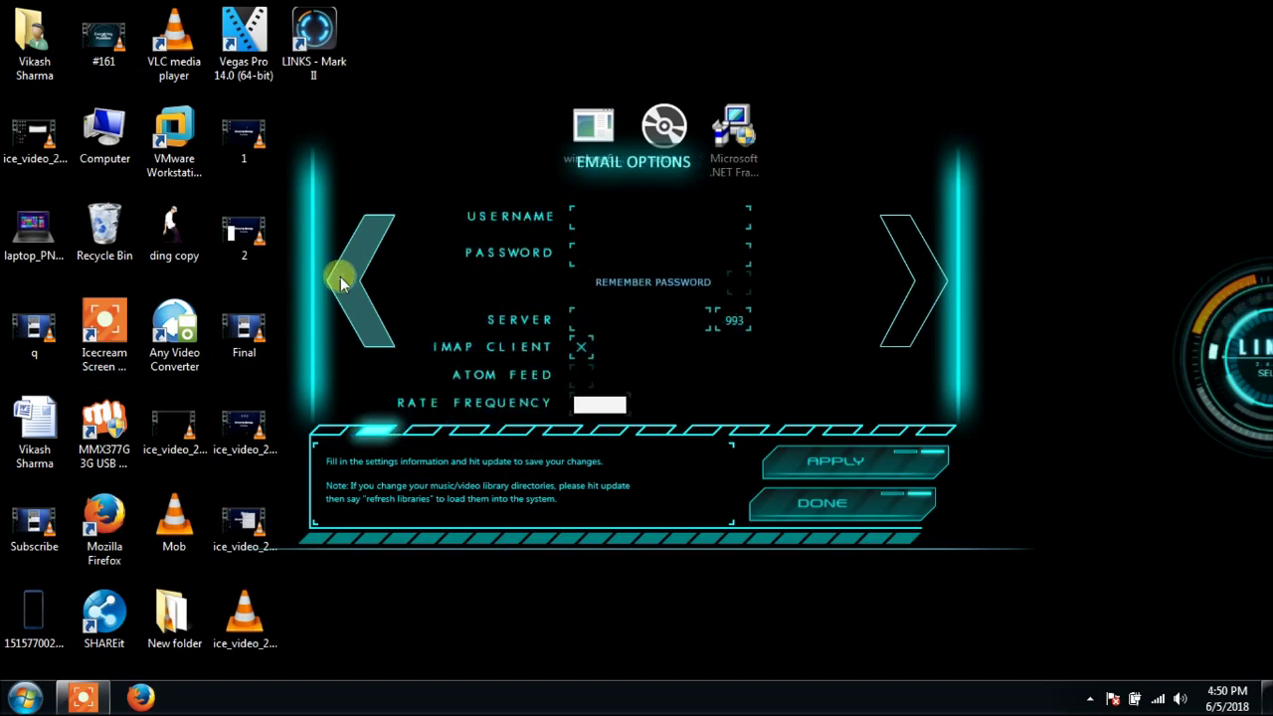
Check the Personal Preferences and Email Options pages of the LINKS settings once more
{"action": "left_click", "coordinate": [340, 281]}
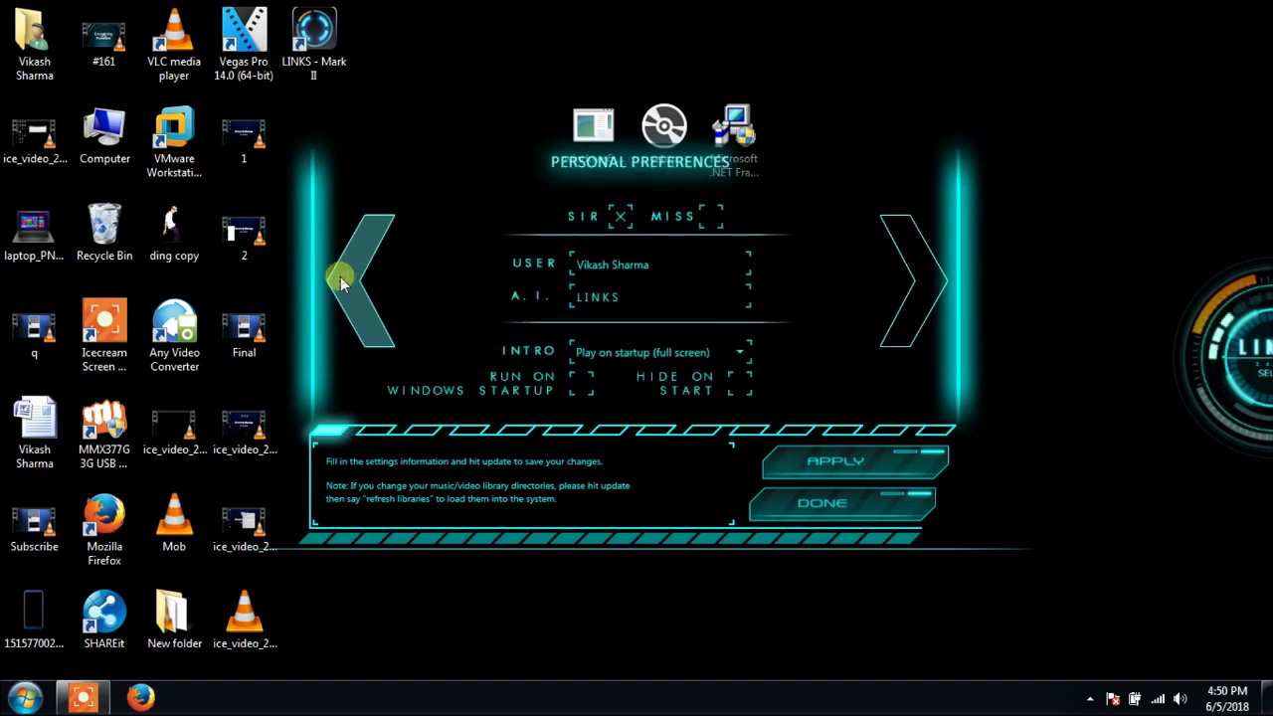
{"action": "left_click", "coordinate": [919, 251]}
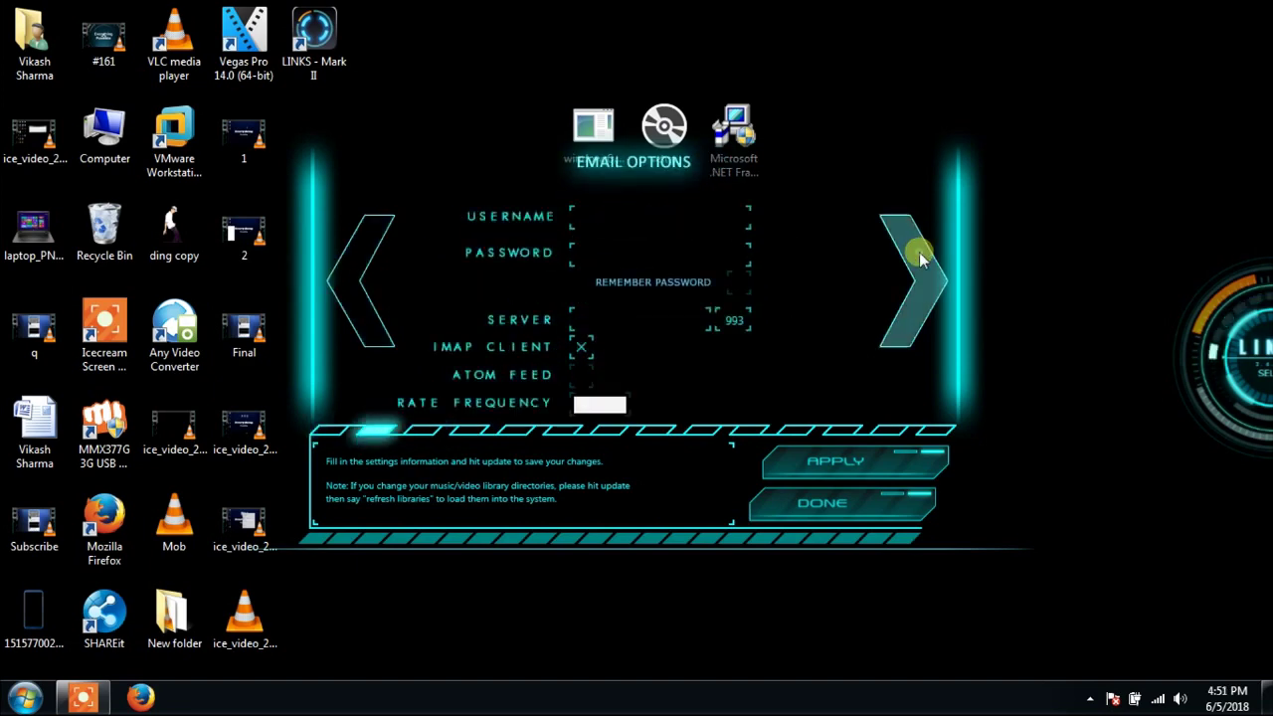
{"action": "left_click", "coordinate": [355, 288]}
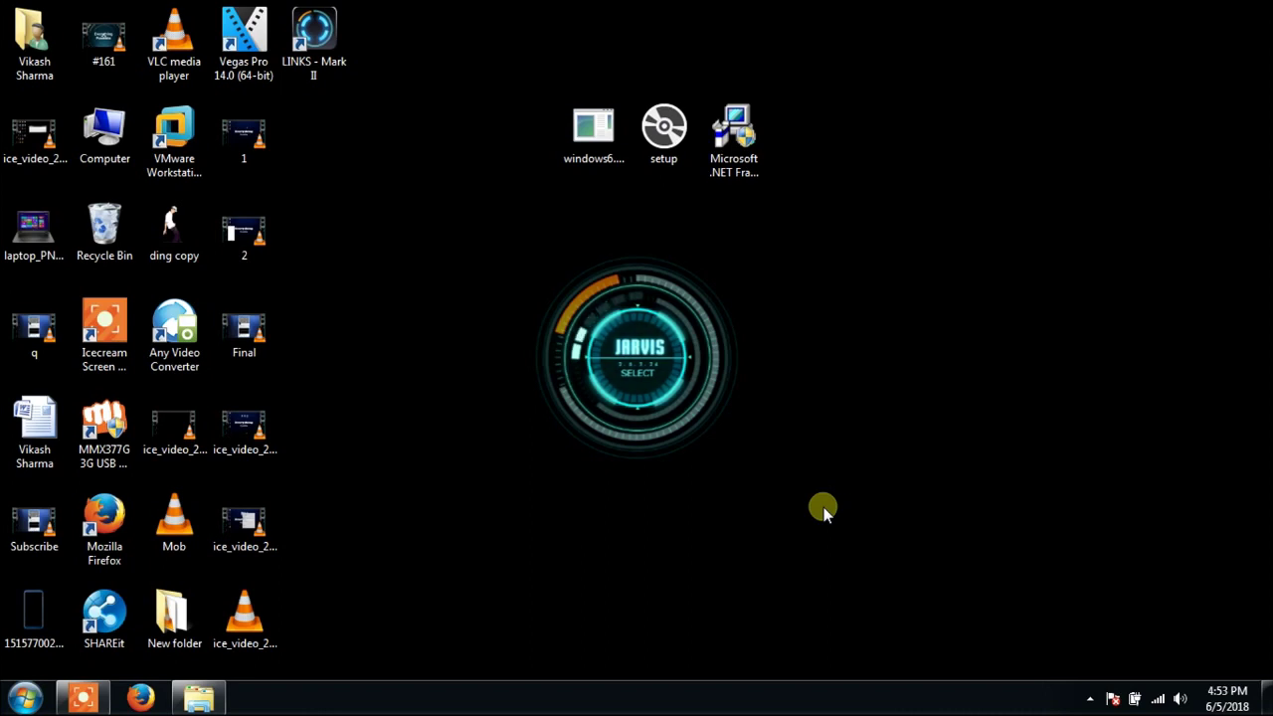
Open the Command System from the Jarvis radial menu and look through the default commands and their functions
{"action": "left_click", "coordinate": [690, 257]}
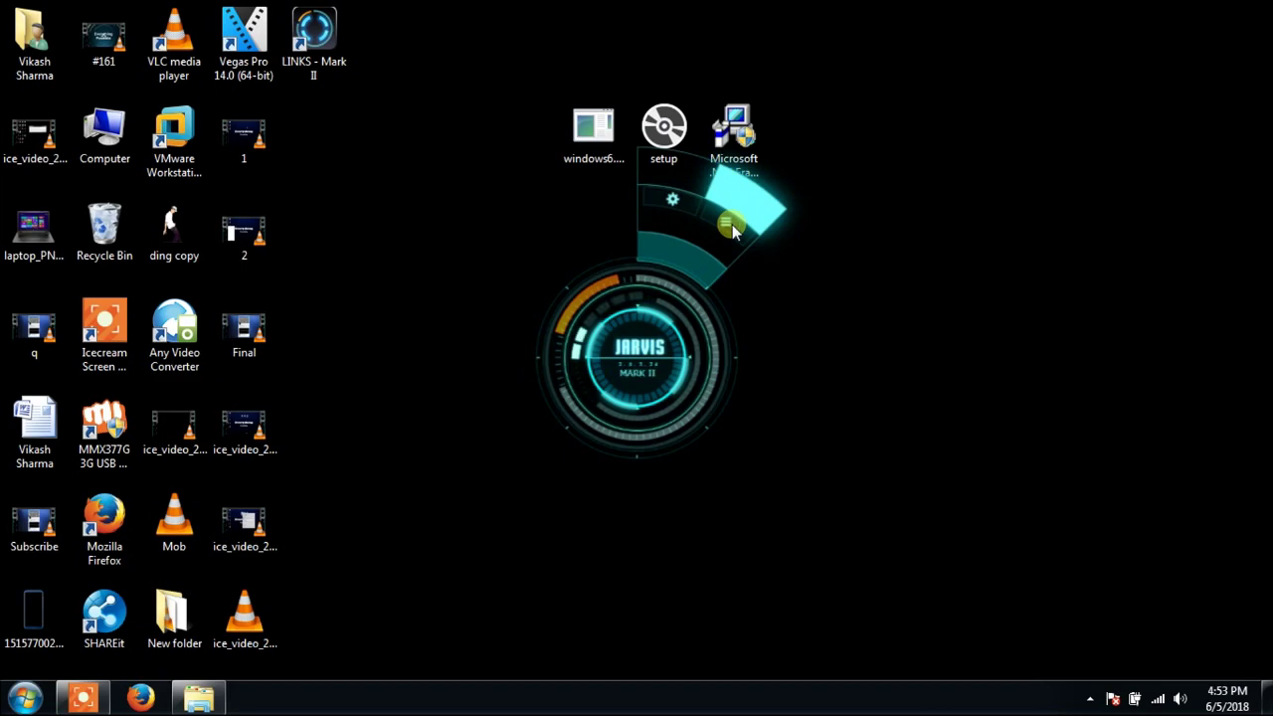
{"action": "left_click", "coordinate": [732, 224]}
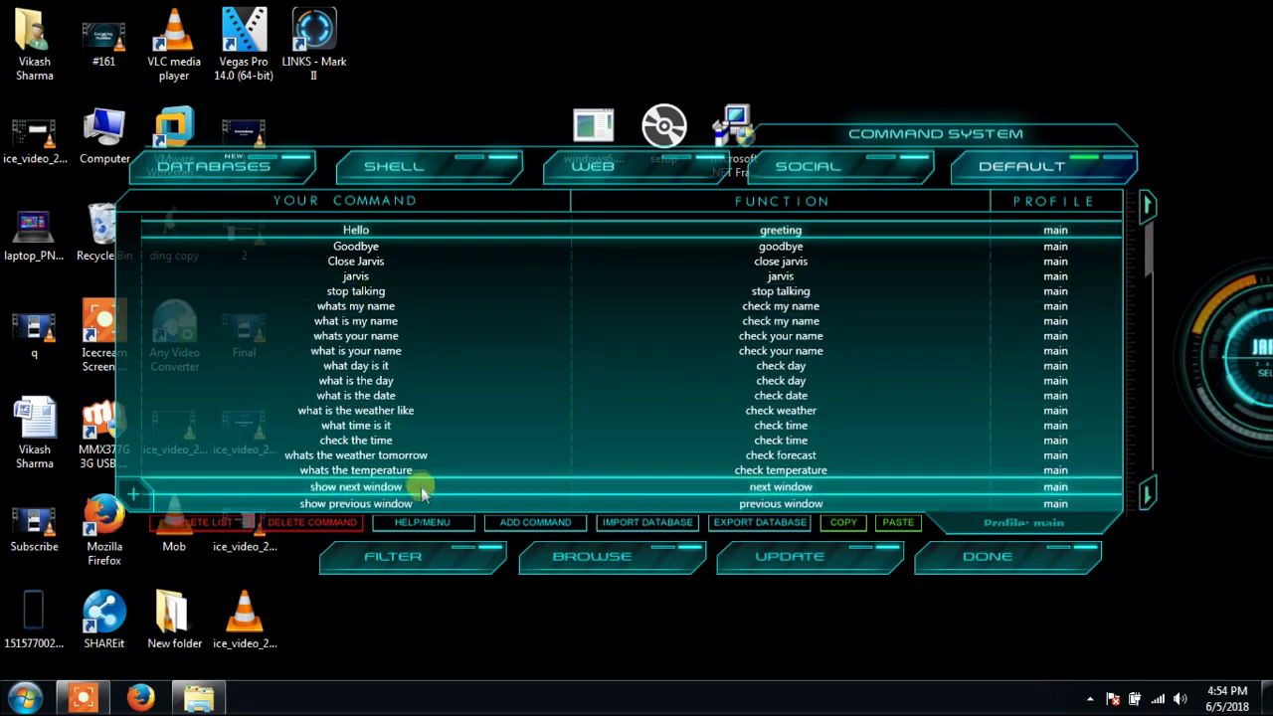
{"action": "left_click", "coordinate": [1149, 500]}
{"action": "left_click_drag", "start_coordinate": [1149, 500], "coordinate": [1149, 505]}
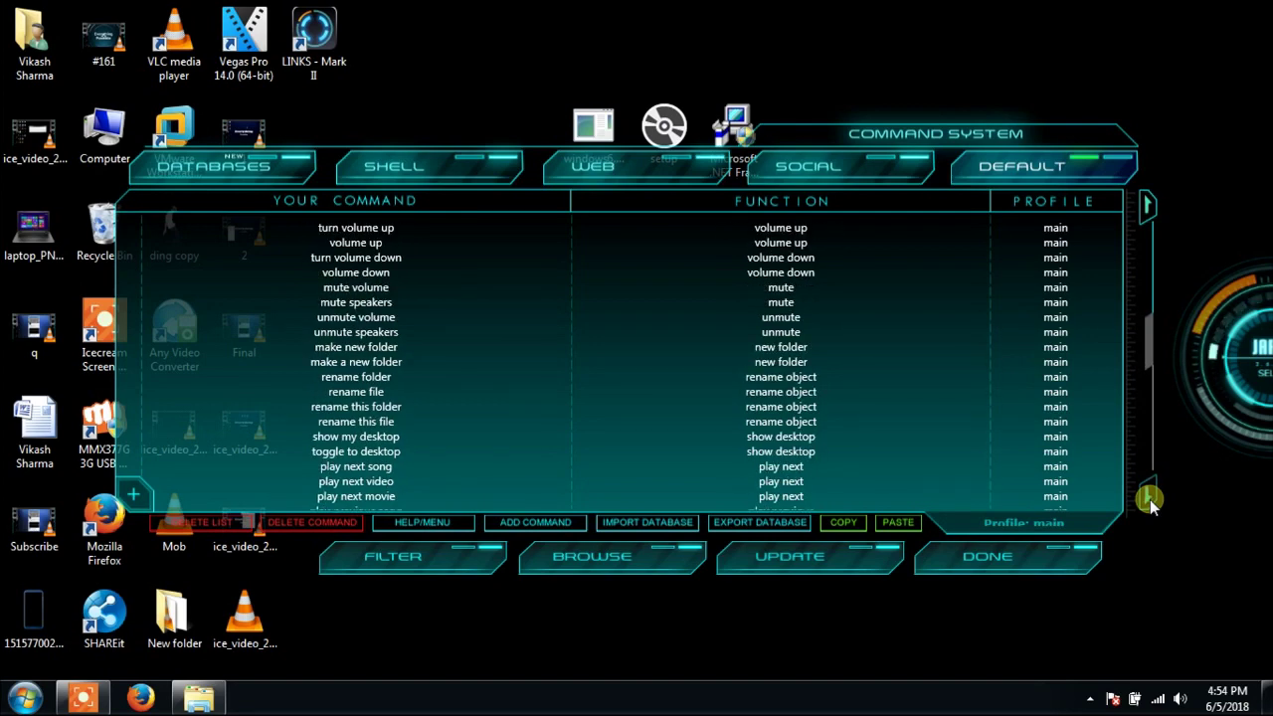
{"action": "left_click_drag", "start_coordinate": [1149, 505], "coordinate": [1149, 506]}
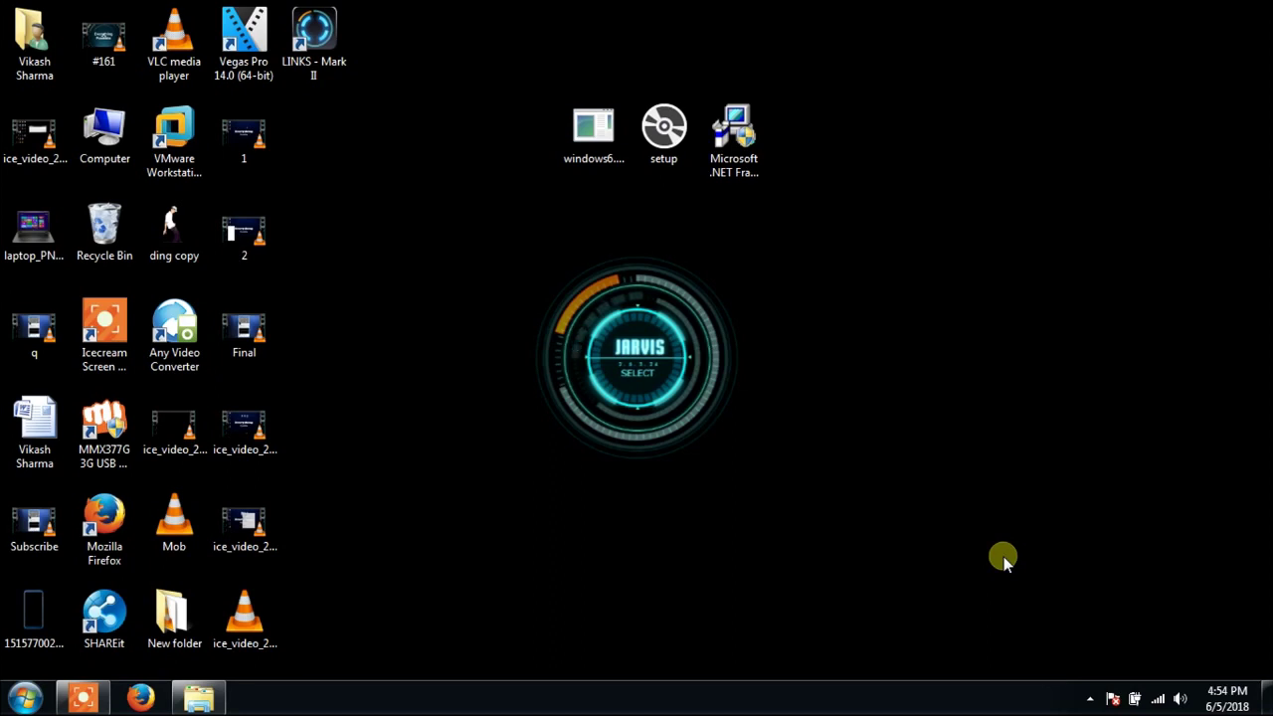
Launch LINKS - Mark II from the installed programs on the customized desktop
{"action": "left_click", "coordinate": [85, 702]}
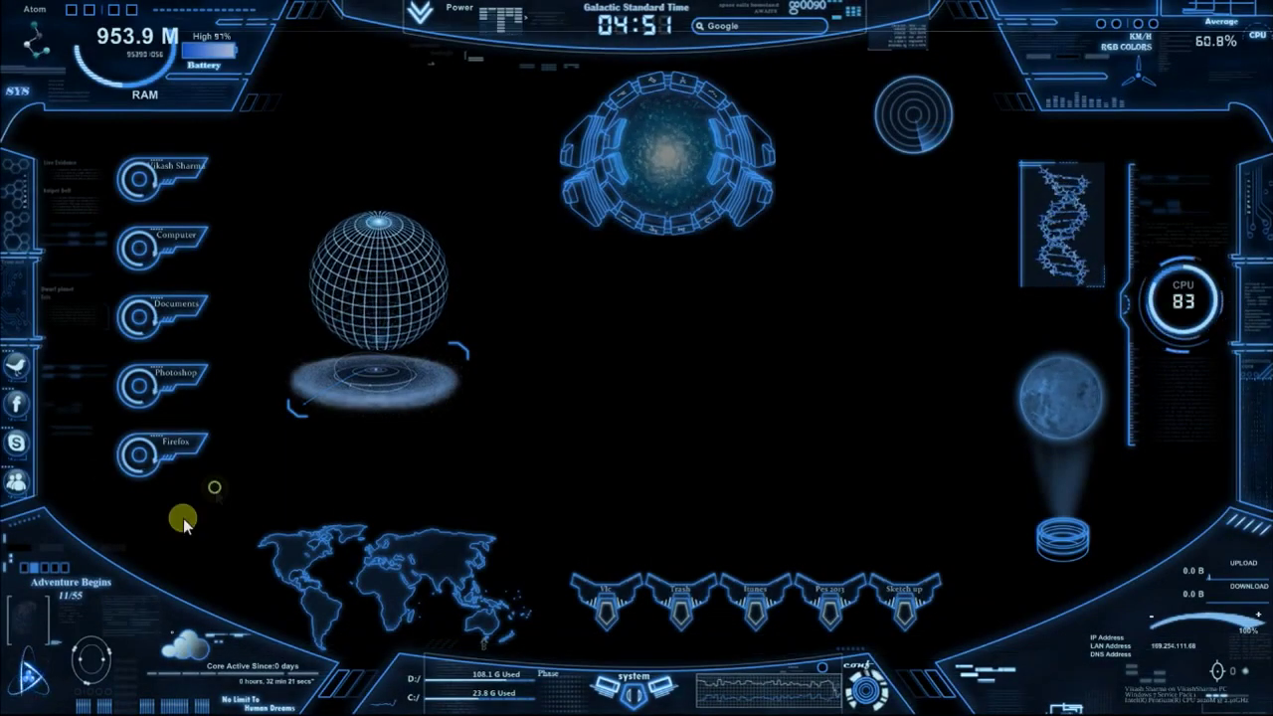
{"action": "left_click", "coordinate": [25, 696]}
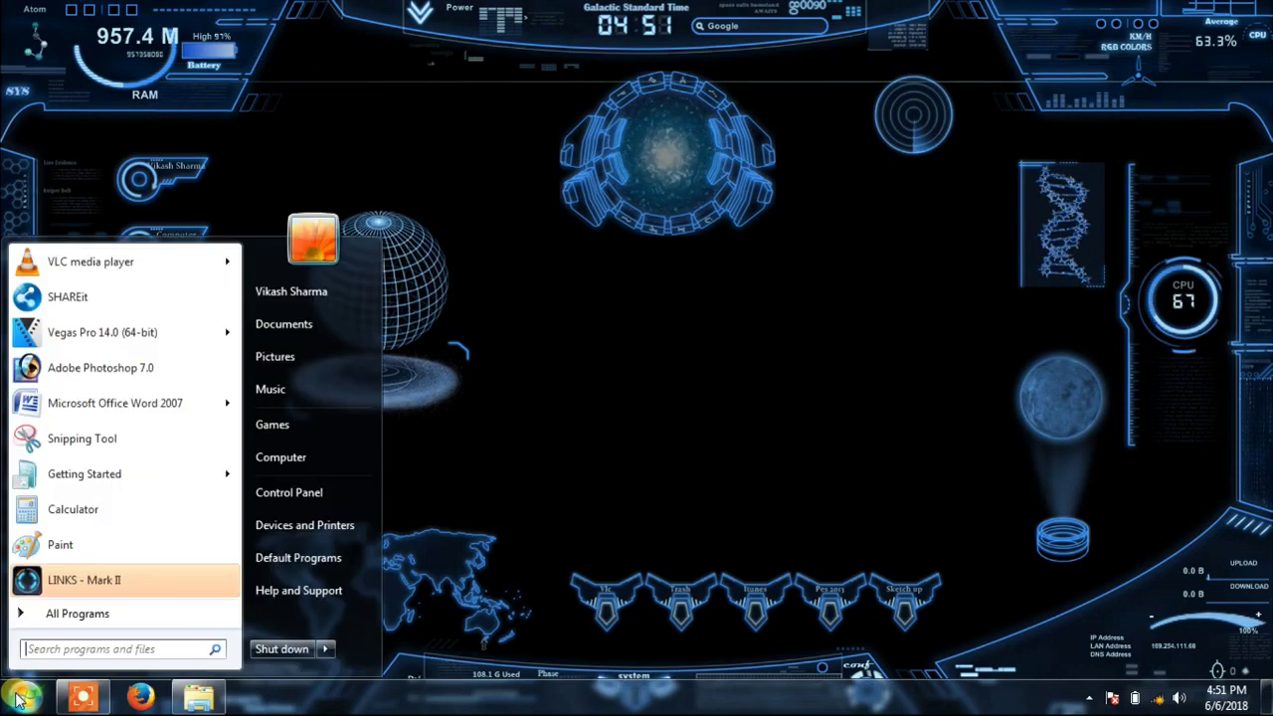
{"action": "left_click", "coordinate": [99, 581]}
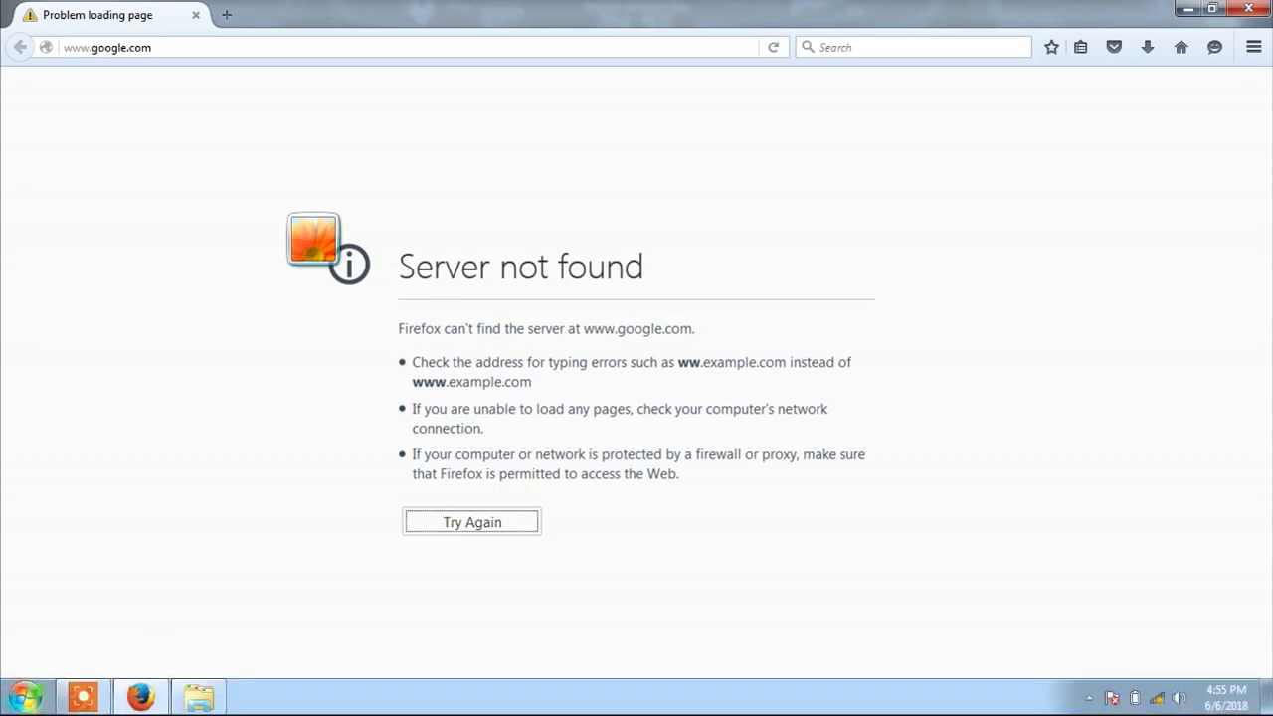
{"action": "left_click", "coordinate": [25, 696]}
{"action": "left_click", "coordinate": [25, 697]}
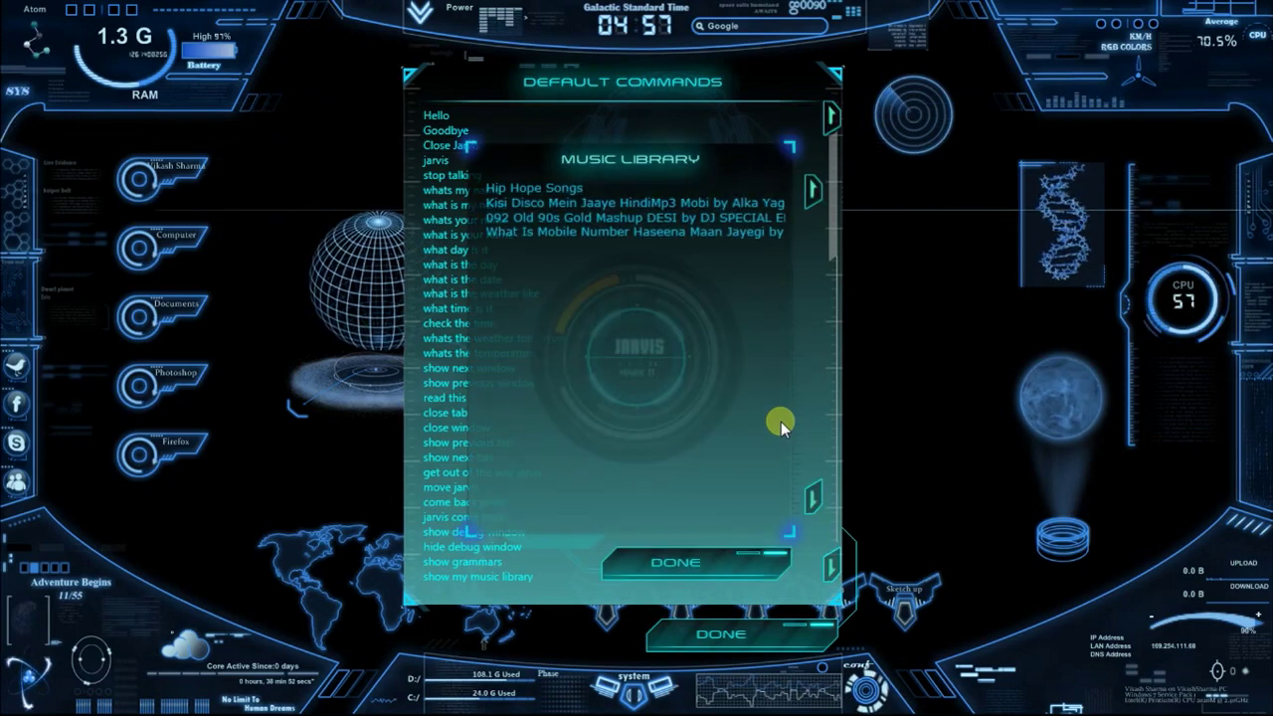
Close the Music Library window and look through the Default Commands list for available voice commands
{"action": "left_click", "coordinate": [689, 563]}
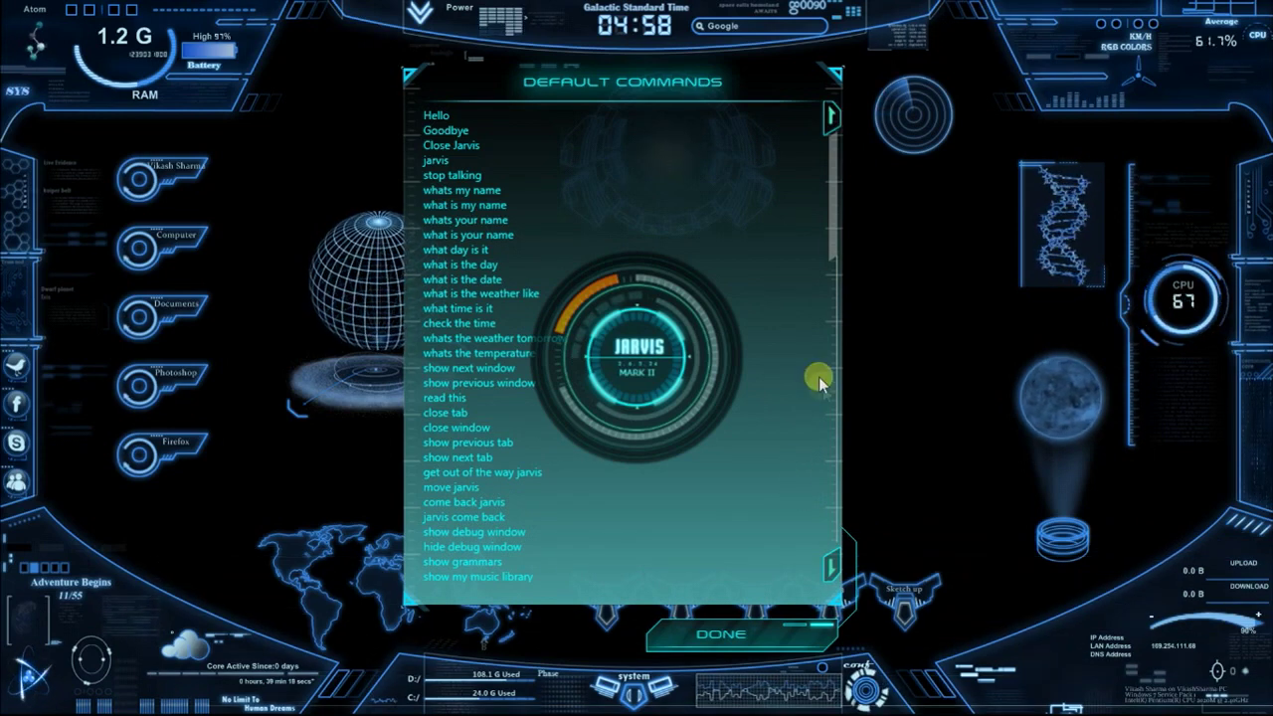
{"action": "left_click", "coordinate": [829, 575]}
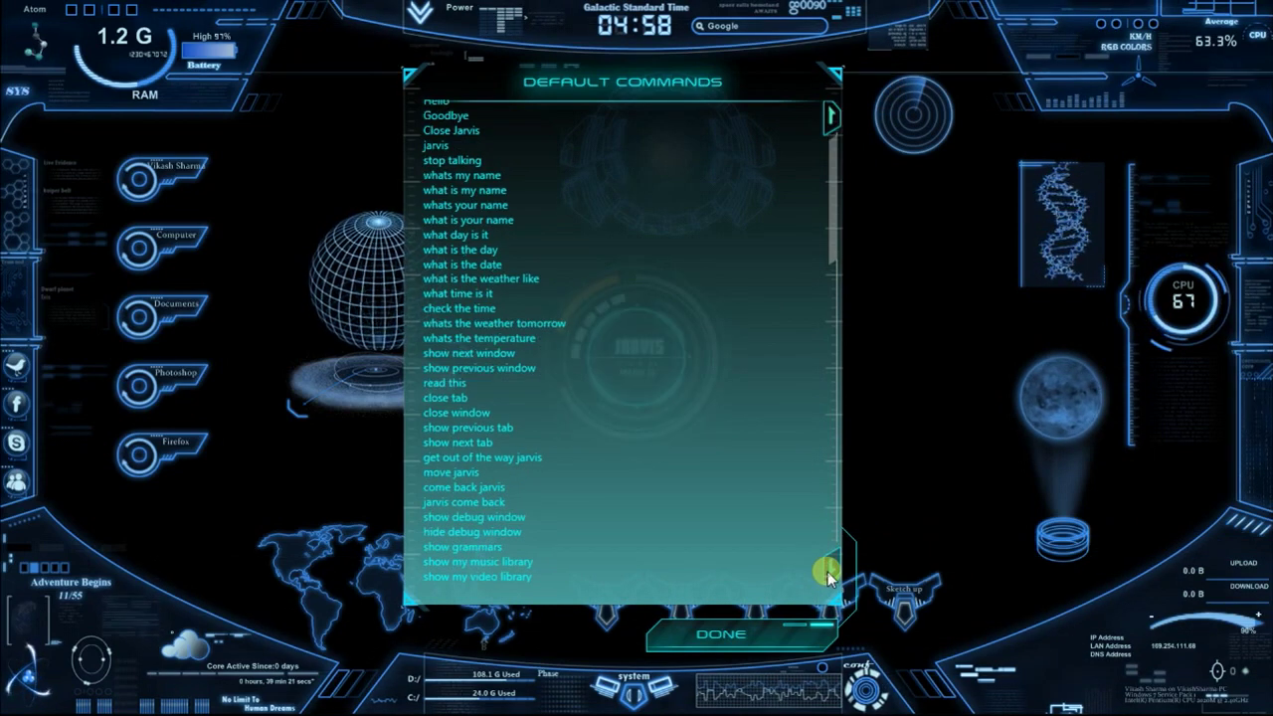
{"action": "left_click", "coordinate": [829, 575]}
{"action": "left_click", "coordinate": [829, 575]}
{"action": "scroll", "coordinate": [829, 575], "scroll_direction": "down", "scroll_amount": 4}
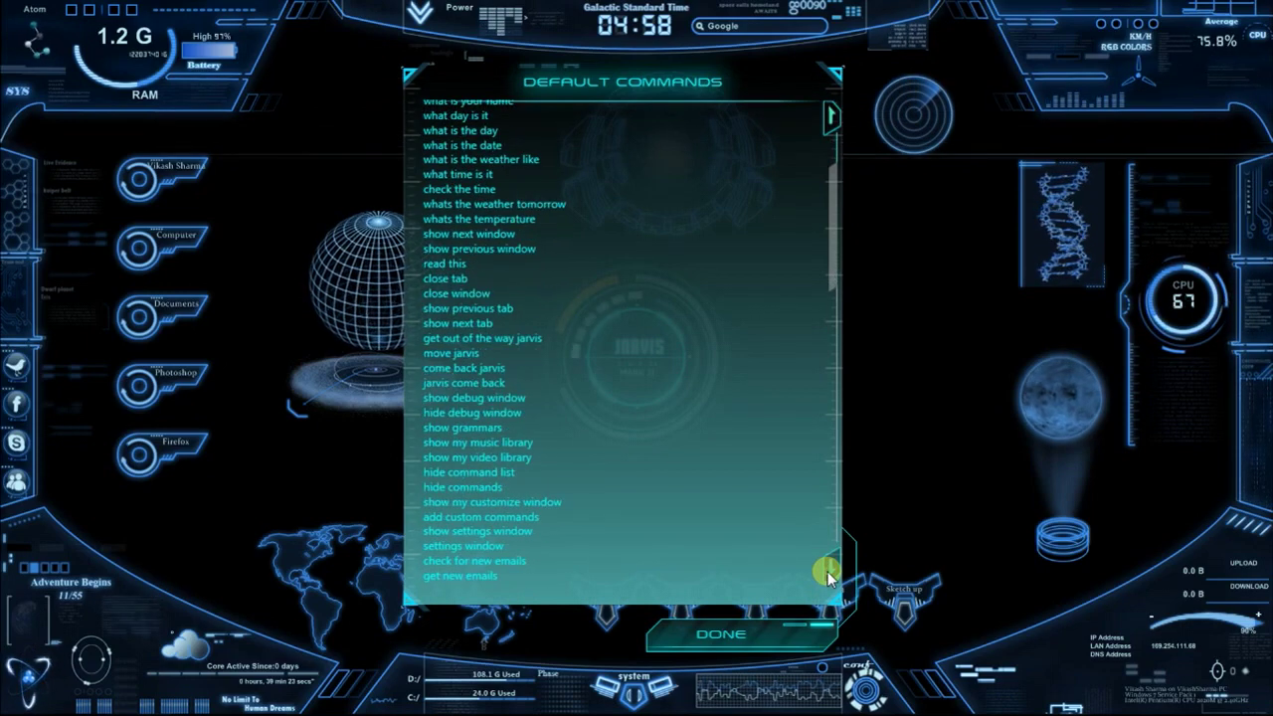
{"action": "left_click", "coordinate": [827, 572]}
{"action": "left_click", "coordinate": [821, 569]}
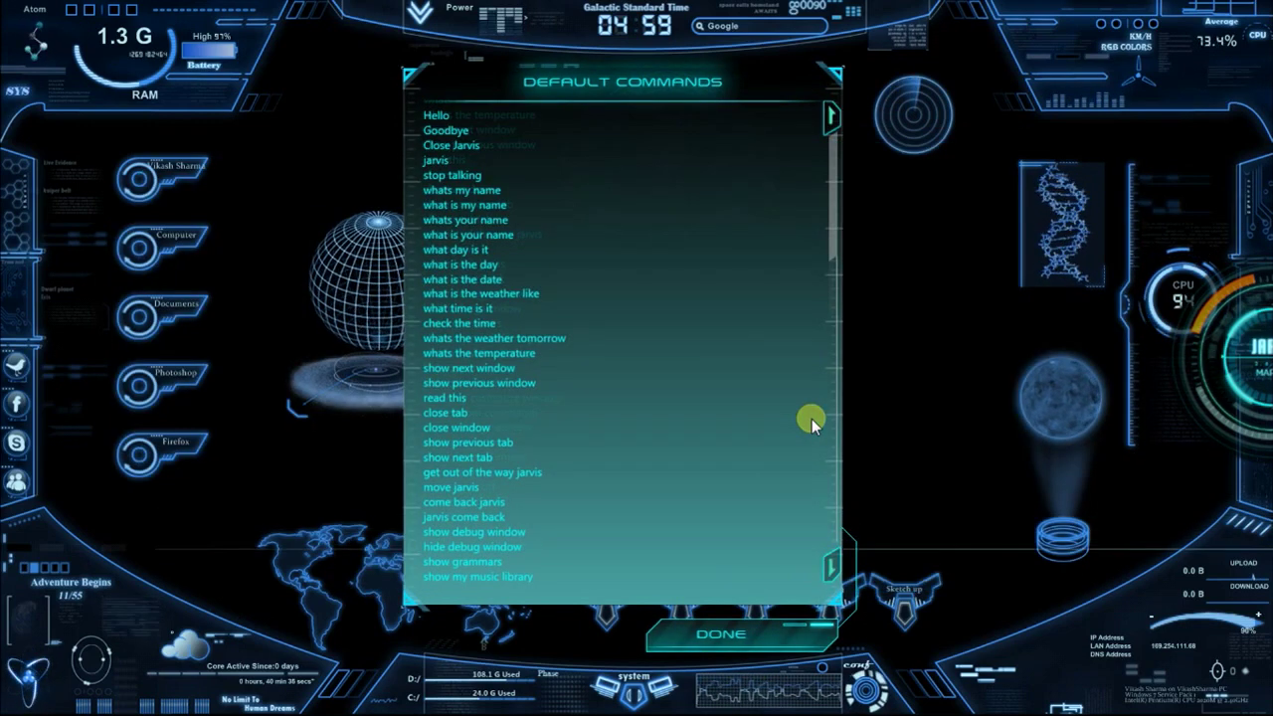
Review the Default Commands list down to its last entries, including the options and speech-saving commands
{"action": "scroll", "coordinate": [818, 488], "scroll_direction": "down", "scroll_amount": 8}
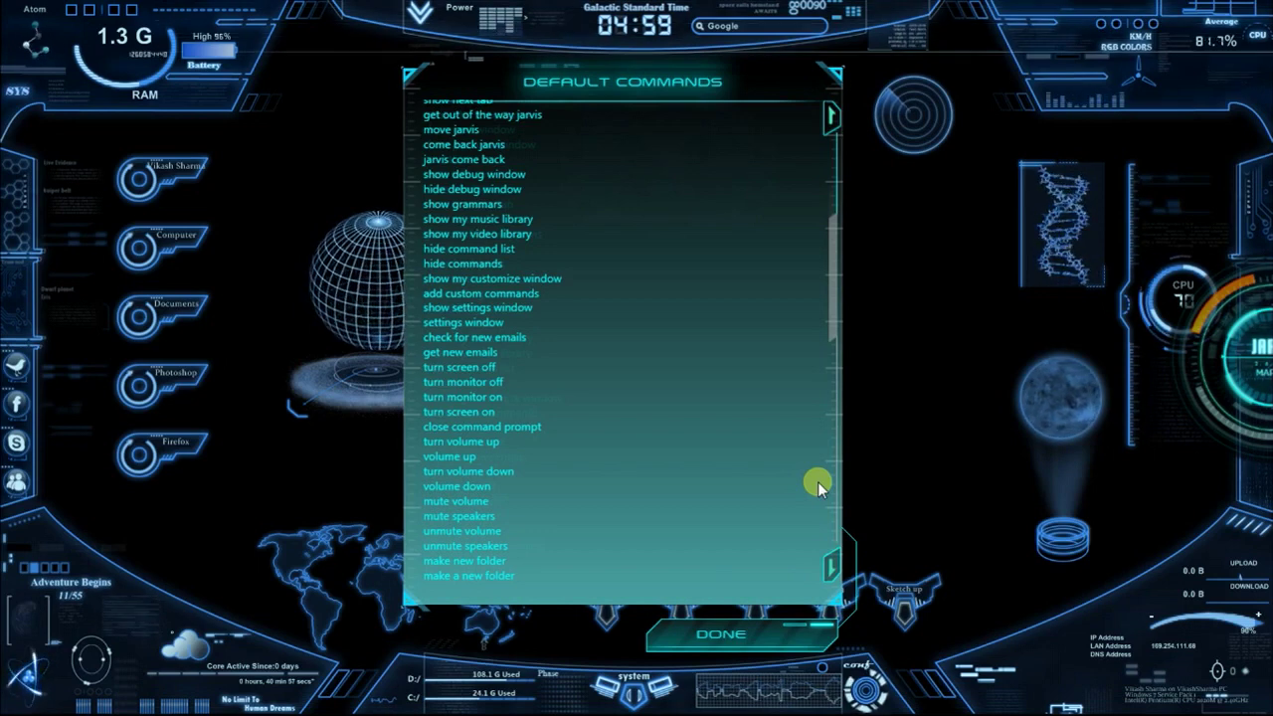
{"action": "left_click", "coordinate": [829, 569]}
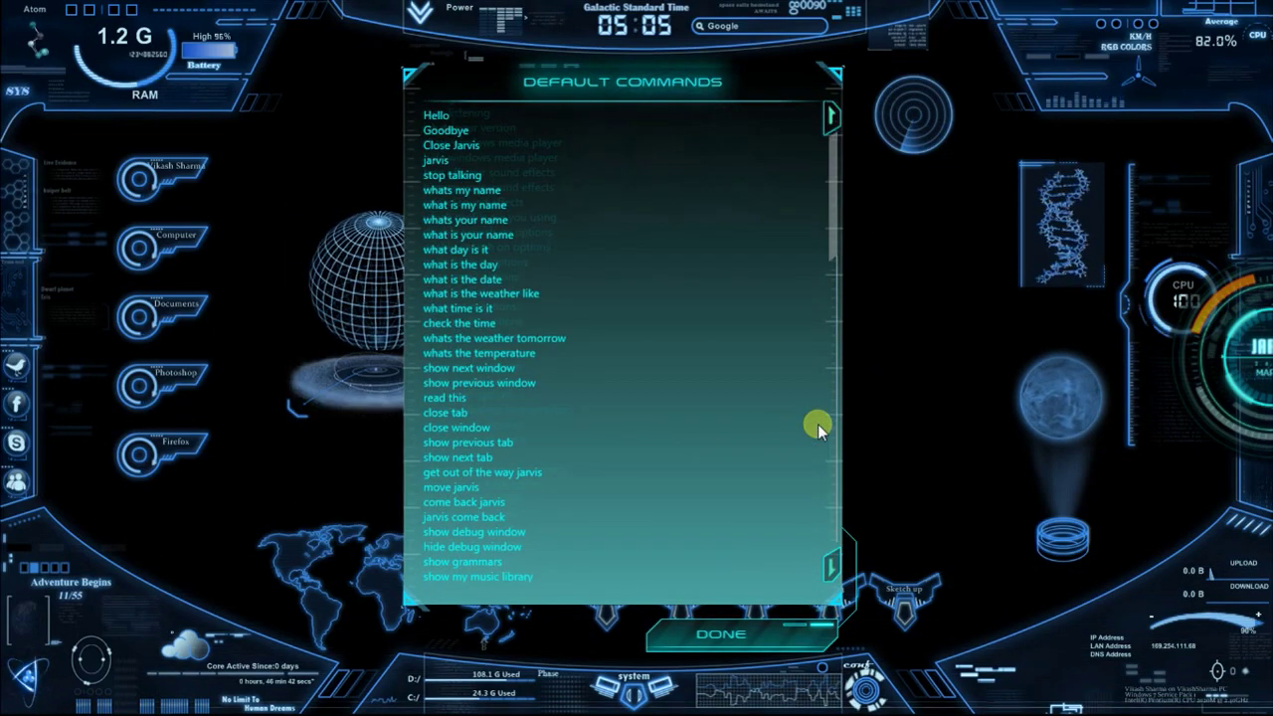
{"action": "left_click", "coordinate": [832, 567]}
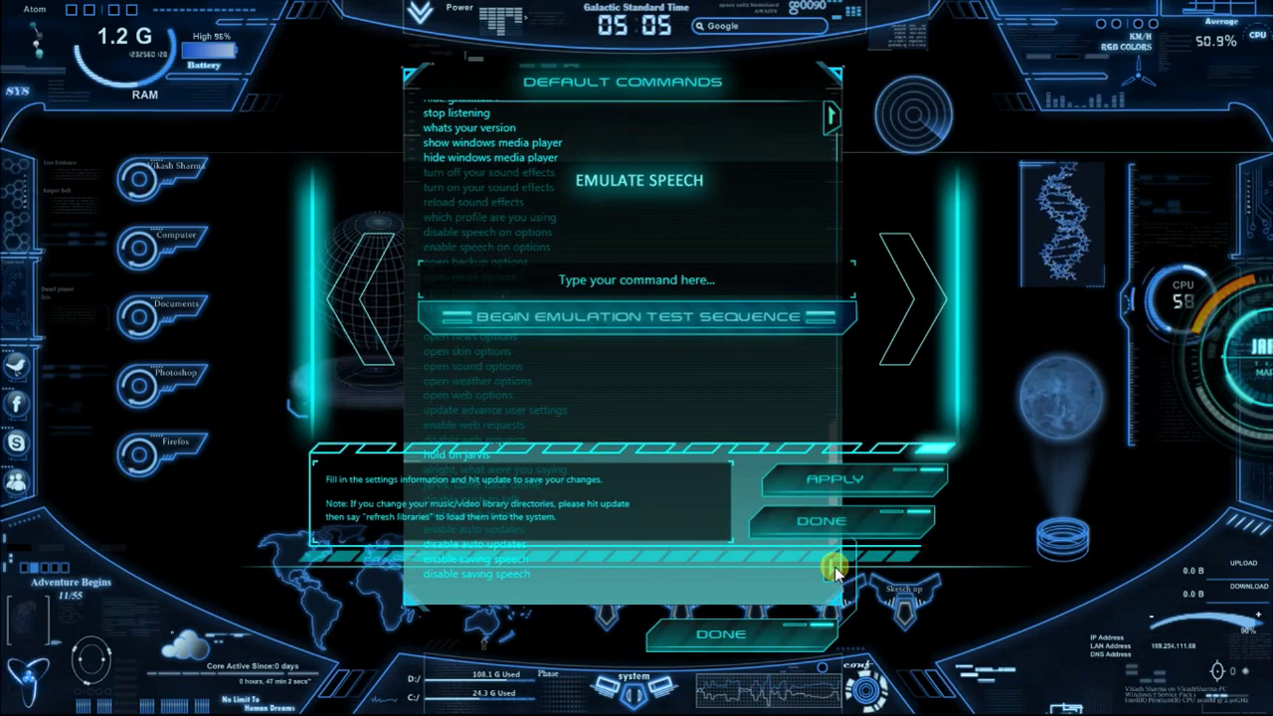
{"action": "left_click", "coordinate": [833, 570]}
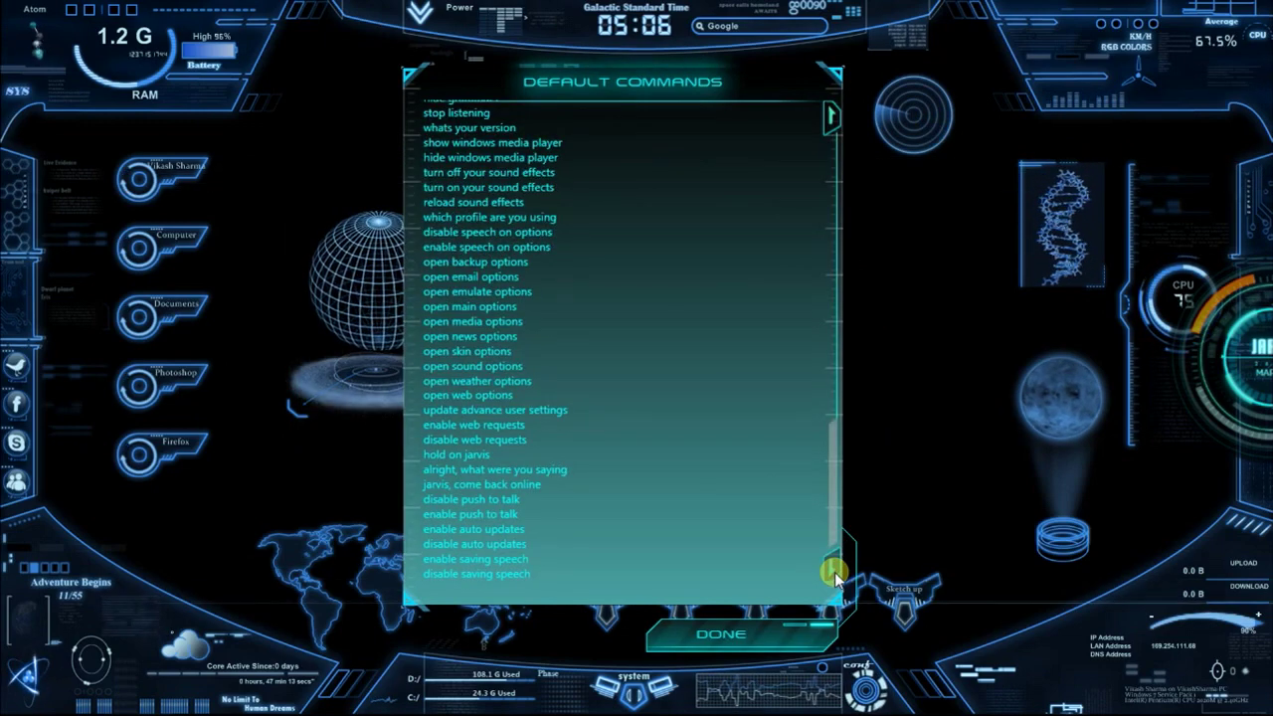